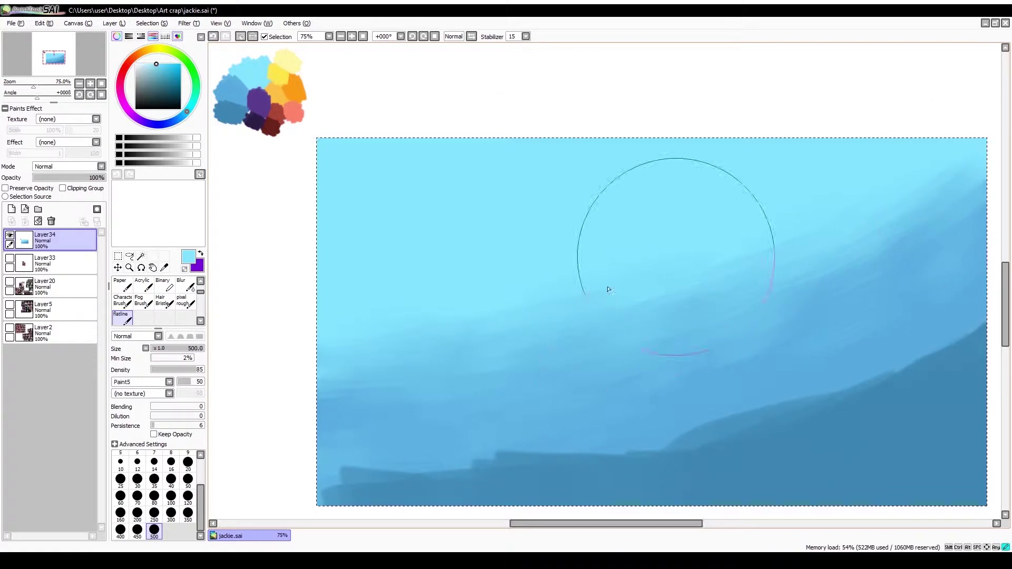
Step: Blend the boundaries between the sky's light, medium and dark blue bands with the size-500 brush, sampling blues from the painting
left_click(730, 433, "alt")
scroll(993, 428, "right", 1)
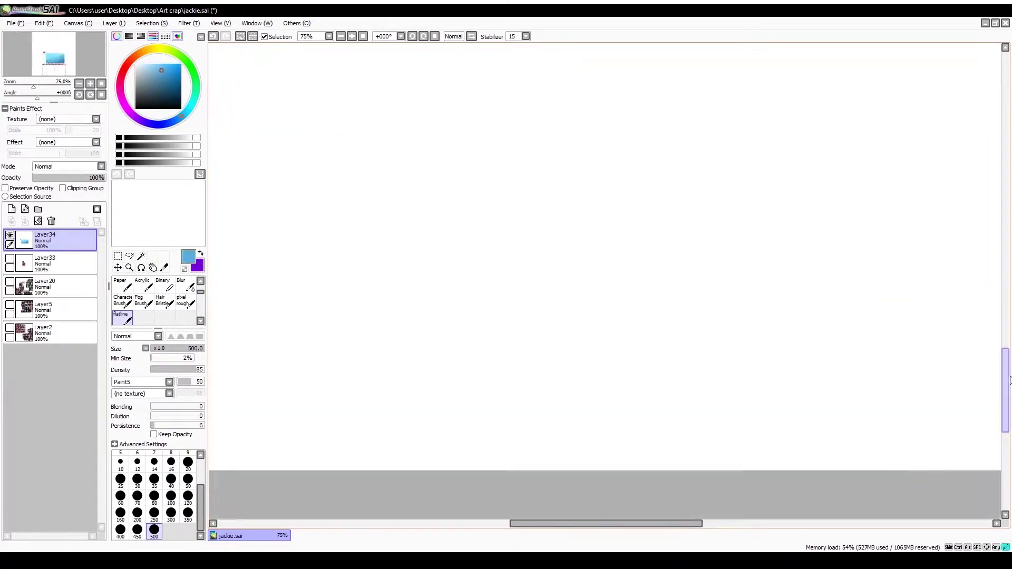
scroll(508, 462, "left", 4)
left_click(659, 451, "alt")
scroll(734, 396, "right", 5)
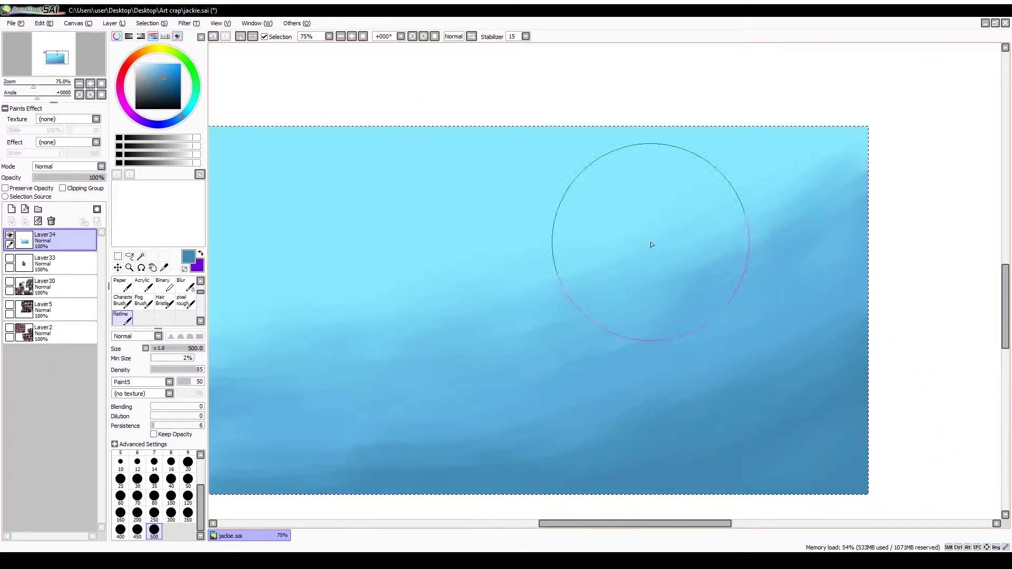
Step: Brush light blue from the palette over the darker streaks in the sky's upper-left area to soften the gradient
key("ctrl+minus")
key("ctrl+plus")
scroll(527, 264, "left", 3)
left_click(287, 56, "alt")
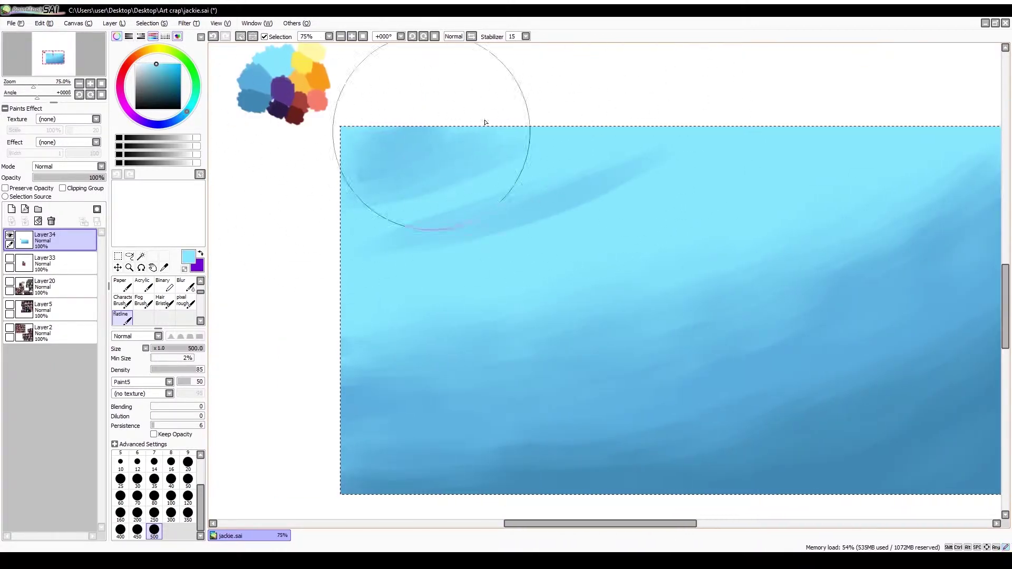
key("ctrl+minus")
key("ctrl+minus")
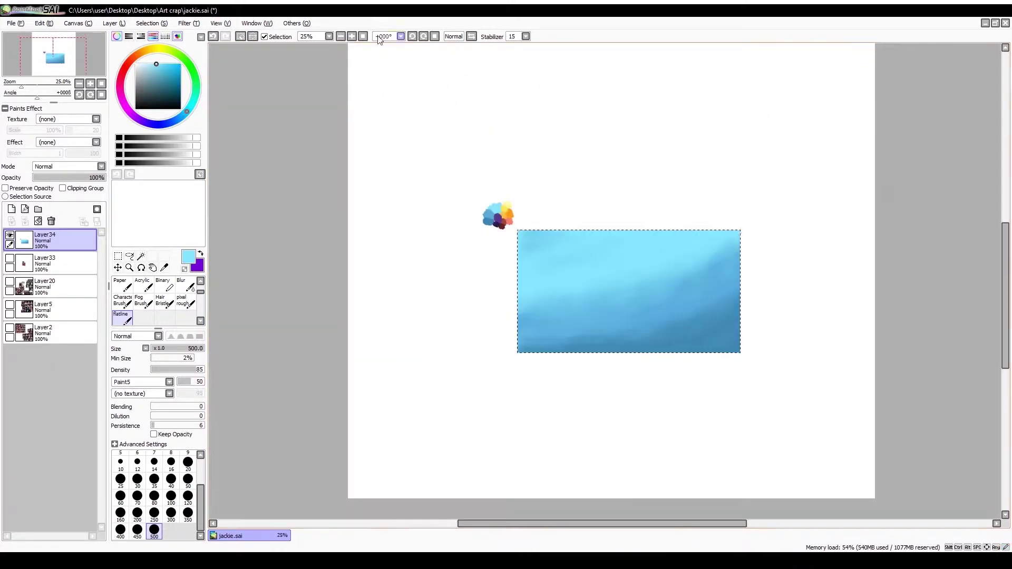
key("ctrl+plus")
key("ctrl+plus")
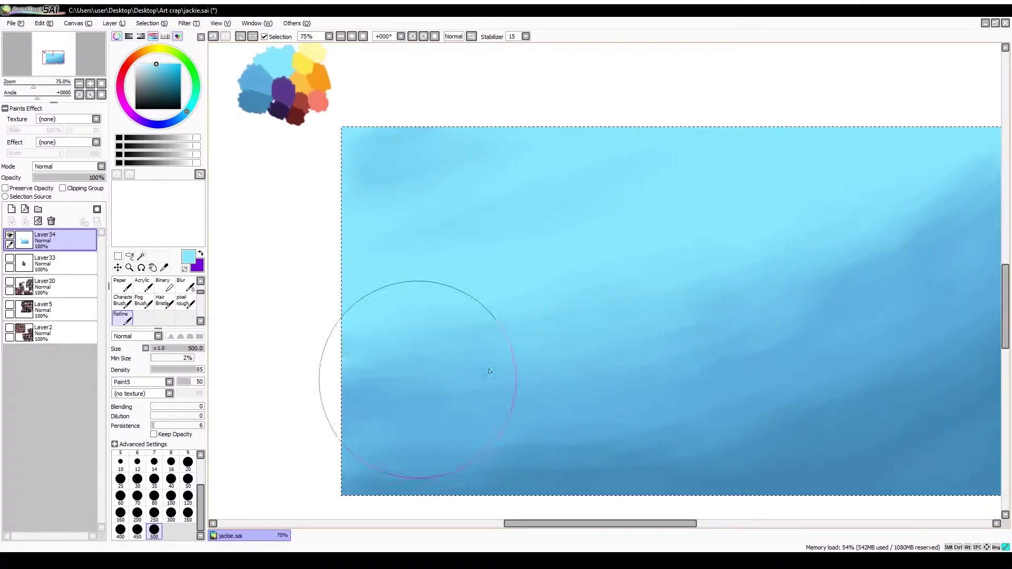
scroll(831, 191, "right", 3)
key("ctrl+minus")
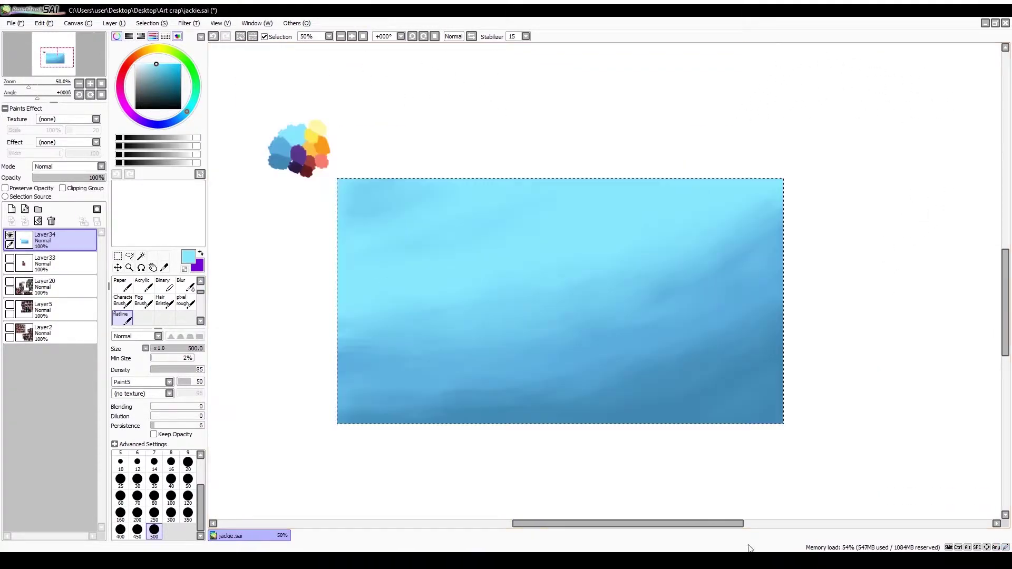
key("ctrl+plus")
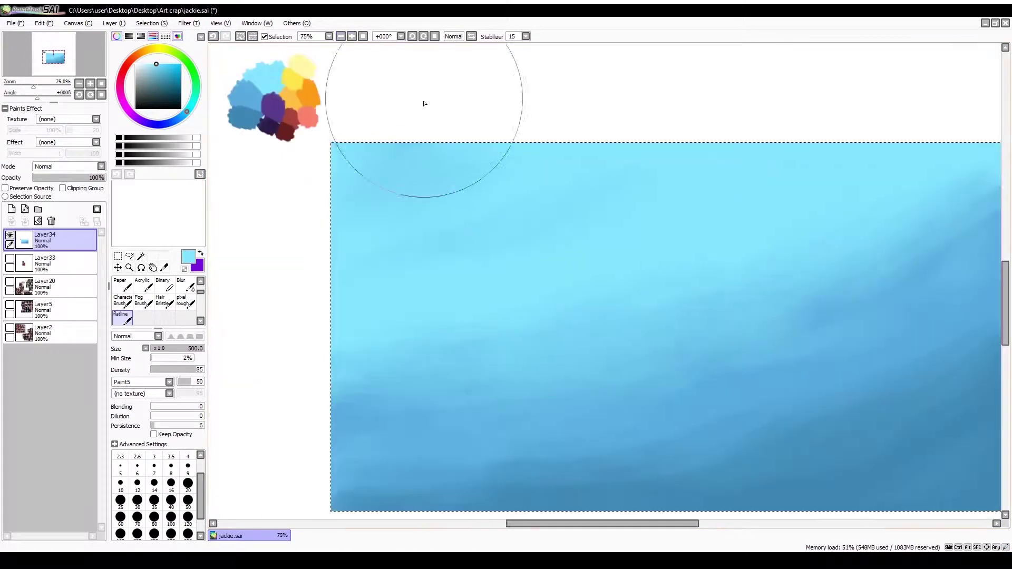
Step: Block in the base cloud shapes across the sky in golden yellow from the palette with a size-250 brush
left_click(287, 101, "alt")
scroll(632, 316, "right", 3)
key("bracketleft")
key("bracketleft")
key("bracketleft")
key("bracketleft")
key("bracketleft")
key("bracketleft")
mouse_move(519, 182)
left_mouse_down()
mouse_move(516, 220)
mouse_move(581, 326)
mouse_move(737, 319)
mouse_move(684, 251)
mouse_move(688, 283)
mouse_move(557, 293)
mouse_move(753, 274)
mouse_move(814, 203)
mouse_move(509, 279)
mouse_move(522, 372)
mouse_move(661, 386)
mouse_move(411, 411)
left_mouse_up()
key("bracketright")
left_click_drag(411, 263, 269, 178)
mouse_move(398, 223)
left_mouse_down()
mouse_move(685, 154)
mouse_move(768, 334)
mouse_move(542, 463)
mouse_move(403, 317)
left_mouse_up()
Step: Add pale-yellow highlights to the clouds and blend them in with golden-yellow strokes across the sky
left_click(241, 68, "alt")
mouse_move(527, 274)
left_mouse_down()
mouse_move(575, 226)
mouse_move(547, 196)
mouse_move(538, 342)
mouse_move(428, 328)
mouse_move(451, 406)
mouse_move(677, 372)
mouse_move(709, 238)
mouse_move(533, 158)
mouse_move(291, 240)
mouse_move(817, 343)
left_mouse_up()
left_click(248, 95, "alt")
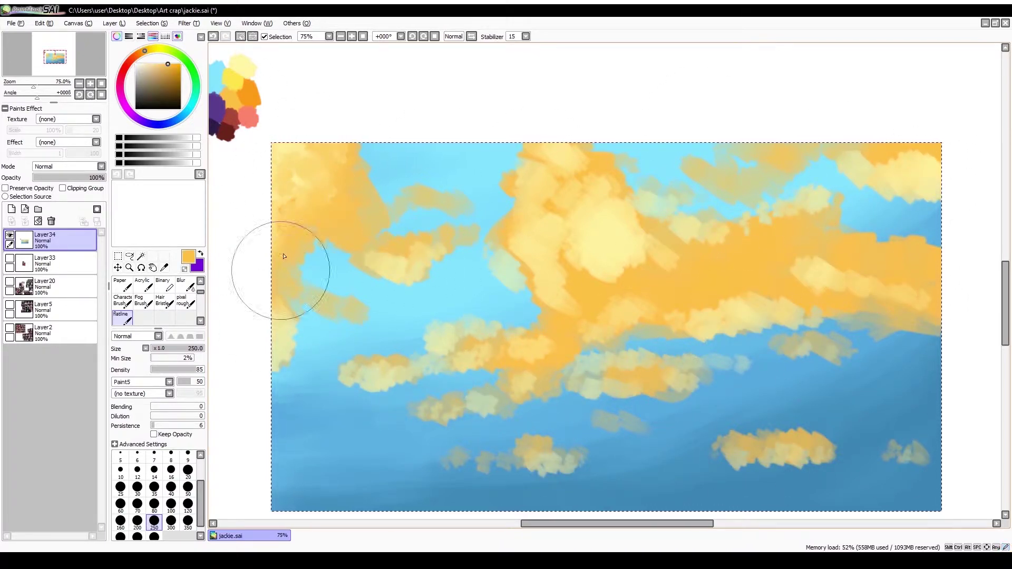
left_click_drag(284, 256, 422, 185)
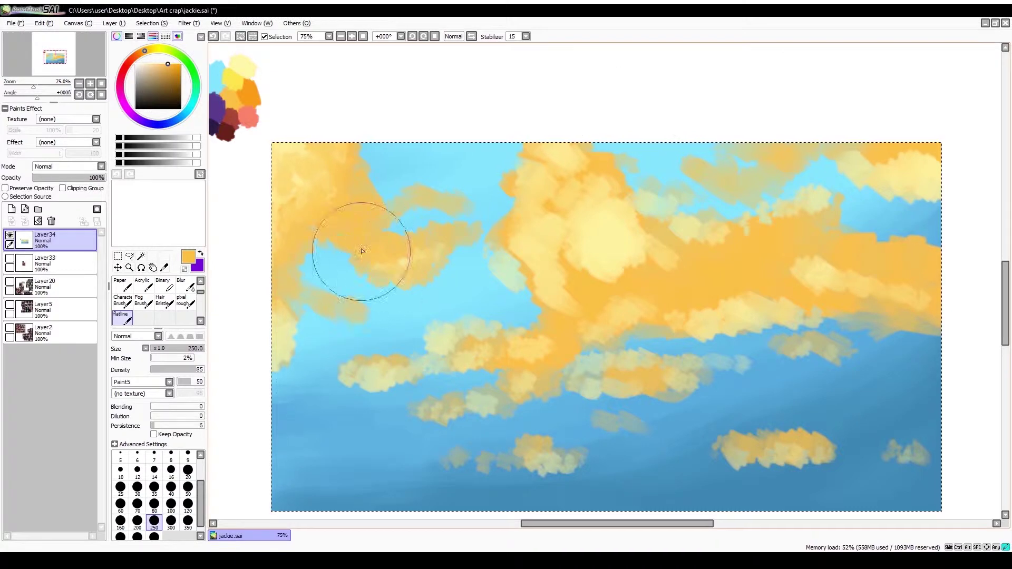
mouse_move(480, 350)
left_mouse_down()
mouse_move(626, 273)
mouse_move(553, 219)
mouse_move(522, 253)
mouse_move(662, 243)
mouse_move(776, 216)
left_mouse_up()
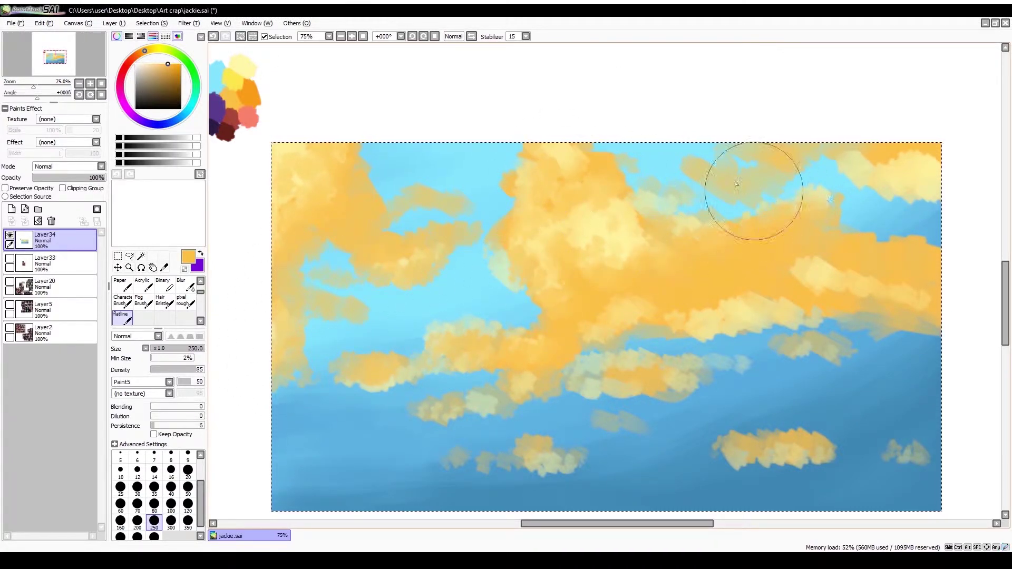
mouse_move(935, 179)
left_mouse_down()
mouse_move(911, 163)
mouse_move(797, 281)
mouse_move(695, 329)
mouse_move(709, 350)
mouse_move(607, 322)
left_mouse_up()
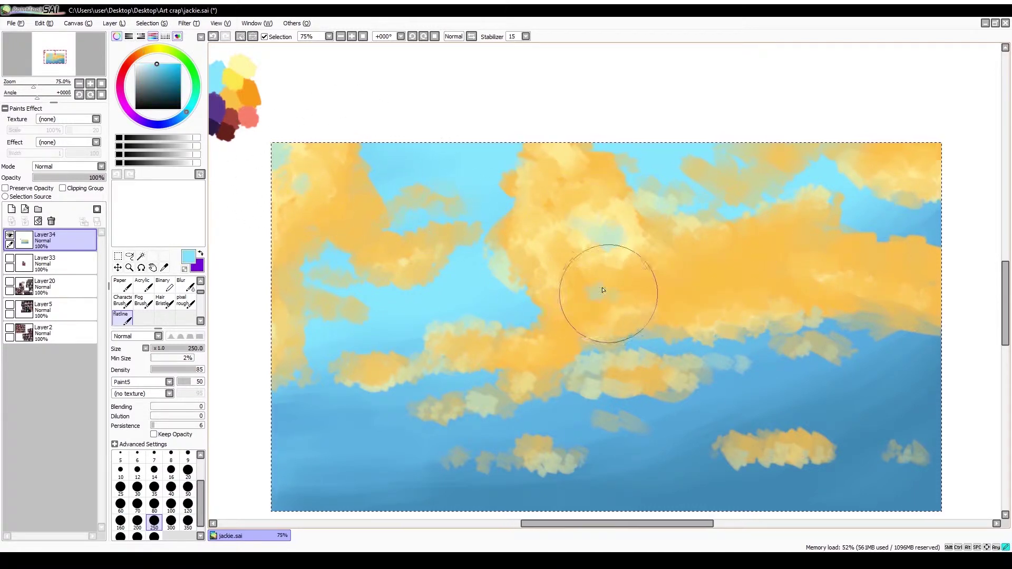
Step: Break up and soften the cloud edges with light and medium blues sampled from the surrounding sky
left_click(677, 350, "alt")
mouse_move(678, 350)
left_mouse_down()
mouse_move(655, 386)
mouse_move(603, 398)
mouse_move(571, 382)
mouse_move(568, 343)
mouse_move(593, 388)
mouse_move(456, 344)
mouse_move(423, 407)
left_mouse_up()
left_click(334, 322, "alt")
left_click(800, 334, "alt")
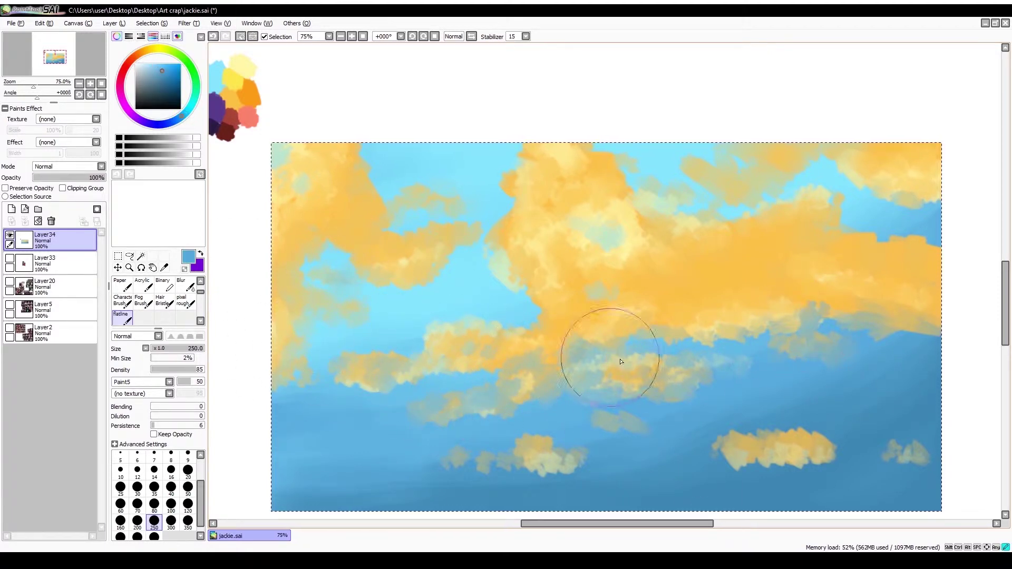
left_click_drag(834, 308, 785, 287)
left_click(740, 206, "alt")
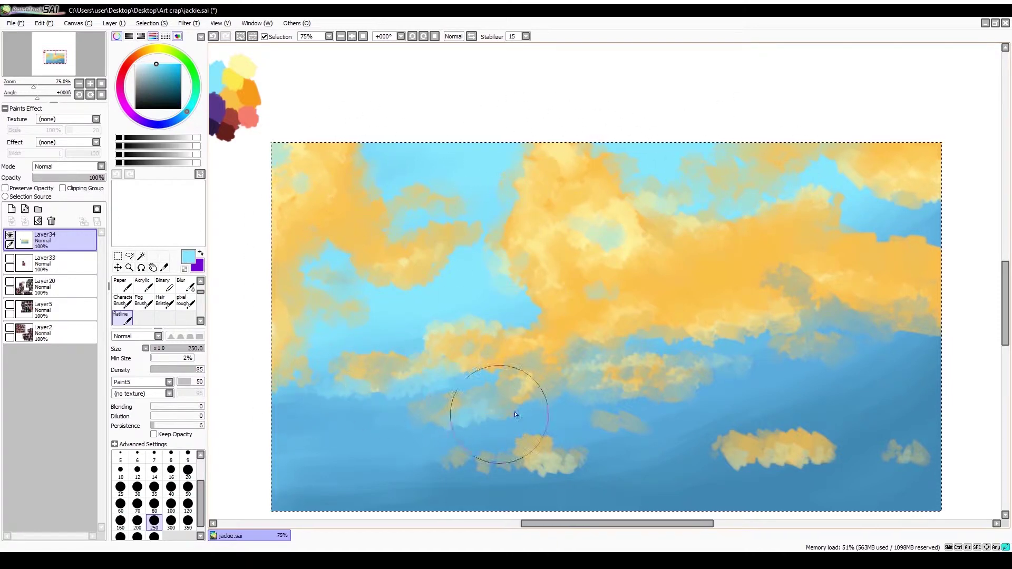
left_click(516, 466, "alt")
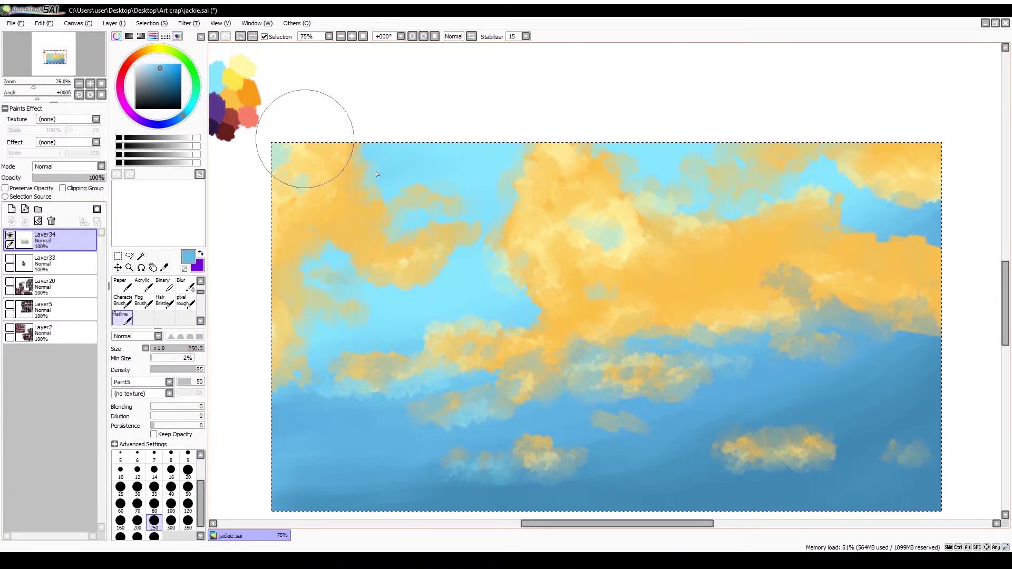
Step: Paint dark-blue shadow patches on the clouds with a size-200 brush
scroll(373, 170, "right", 2)
left_click(137, 521)
left_click_drag(664, 311, 753, 263)
left_click_drag(628, 310, 650, 300)
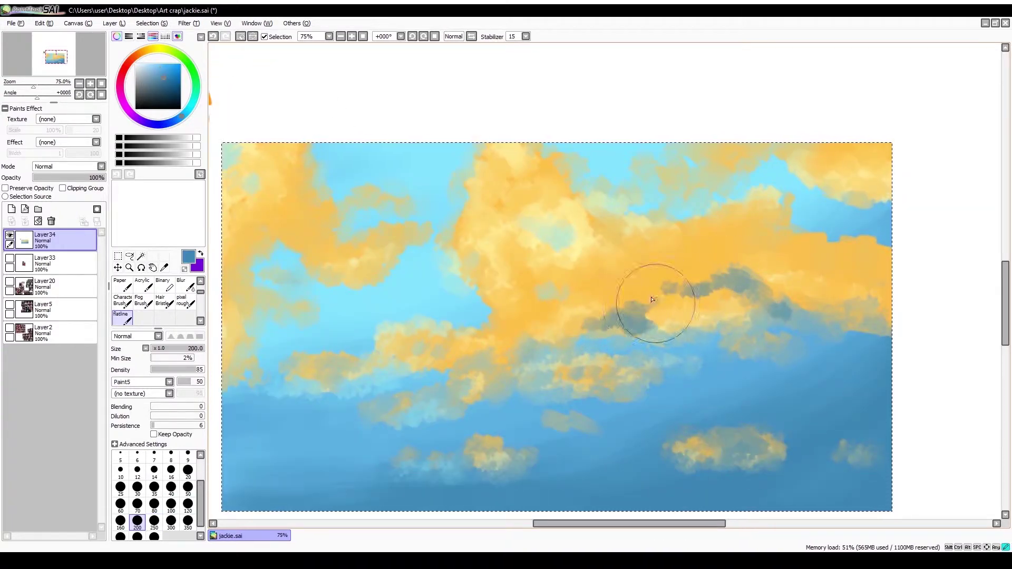
left_click_drag(822, 258, 882, 253)
left_click_drag(369, 248, 406, 227)
left_click_drag(326, 221, 289, 226)
left_click_drag(237, 295, 264, 274)
mouse_move(401, 364)
left_mouse_down()
mouse_move(418, 355)
mouse_move(456, 425)
left_mouse_up()
scroll(456, 425, "left", 4)
mouse_move(408, 201)
left_mouse_down()
mouse_move(418, 215)
mouse_move(377, 231)
left_mouse_up()
Step: Layer orange, dark red and yellow over the blue shadows of the upper-left clouds
left_click(390, 206, "alt")
left_click_drag(408, 195, 422, 229)
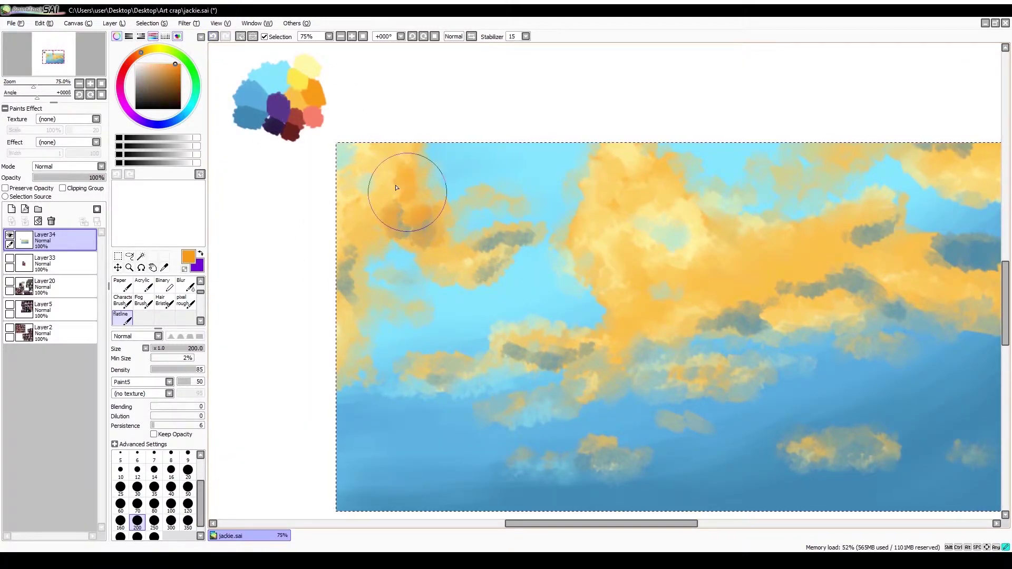
left_click_drag(396, 188, 334, 266)
left_click(293, 120, "alt")
left_click(396, 215, "alt")
mouse_move(416, 218)
left_mouse_down()
mouse_move(427, 232)
mouse_move(506, 217)
left_mouse_up()
left_click(474, 250, "alt")
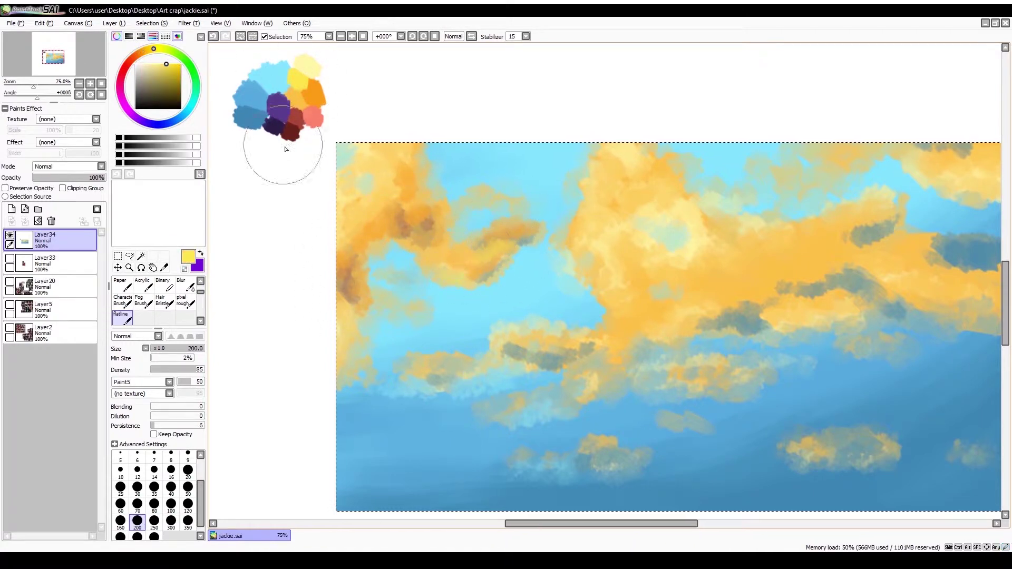
left_click(292, 124, "alt")
left_click(463, 283, "alt")
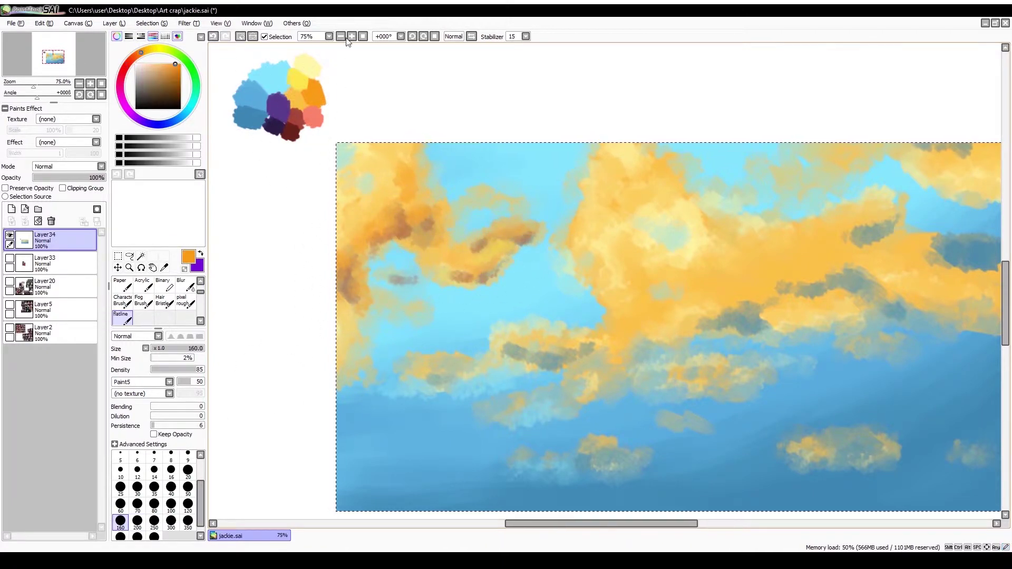
Step: Refine the upper-left clouds with orange and yellow strokes at brush size 160
scroll(510, 194, "up", 1)
mouse_move(542, 229)
left_mouse_down()
mouse_move(577, 225)
mouse_move(590, 253)
mouse_move(647, 268)
mouse_move(693, 207)
left_mouse_up()
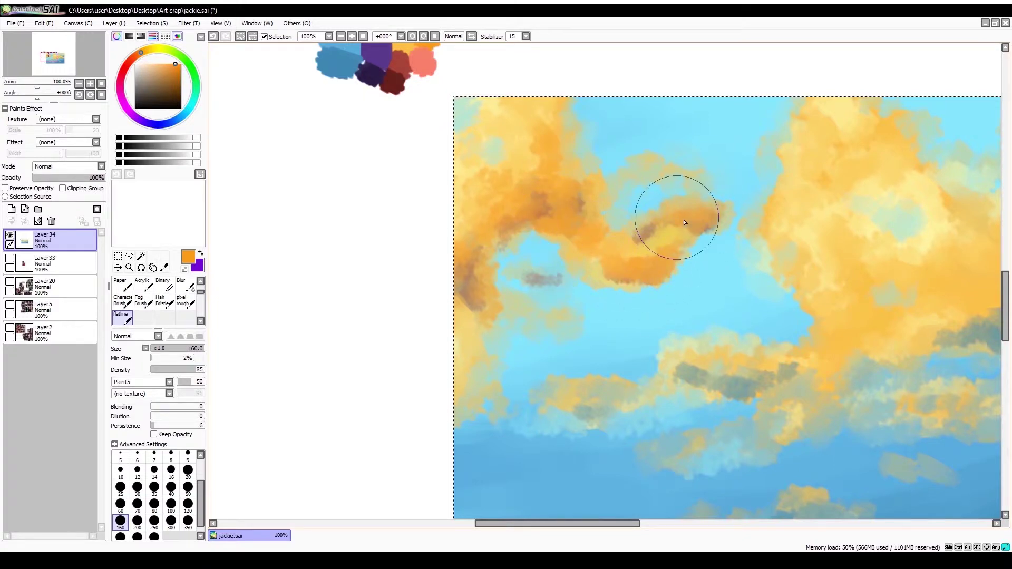
left_click(589, 310, "alt")
scroll(589, 310, "up", 1)
left_click(474, 335, "alt")
mouse_move(474, 334)
left_mouse_down()
mouse_move(460, 306)
mouse_move(469, 348)
left_mouse_up()
left_click(461, 306, "alt")
left_click(466, 354, "alt")
mouse_move(683, 287)
left_mouse_down()
mouse_move(663, 319)
mouse_move(605, 324)
mouse_move(577, 288)
mouse_move(508, 272)
left_mouse_up()
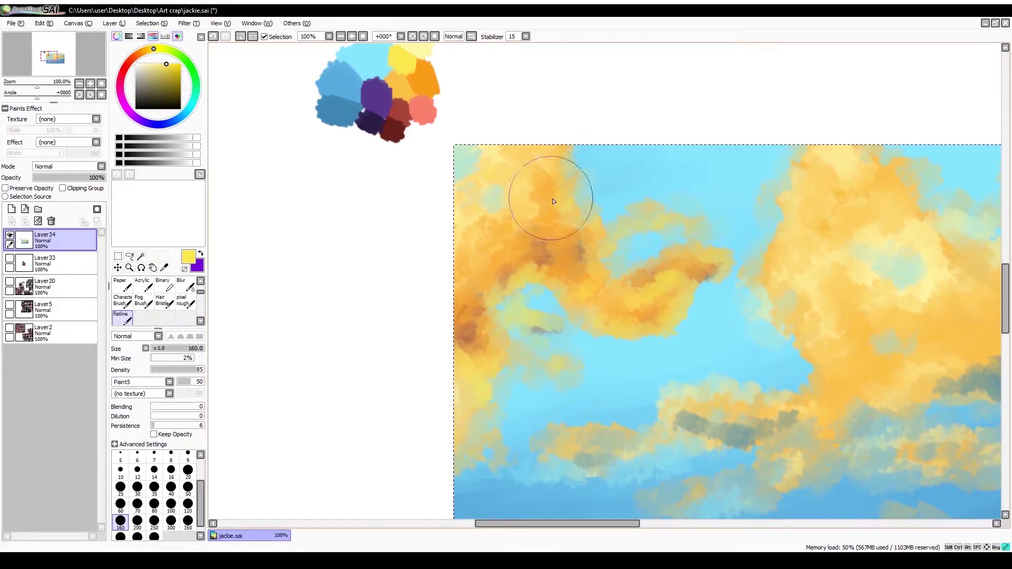
Step: Detail the left clouds with brick-red and orange shading and pale-yellow highlights at brush size 76
left_click(562, 273, "alt")
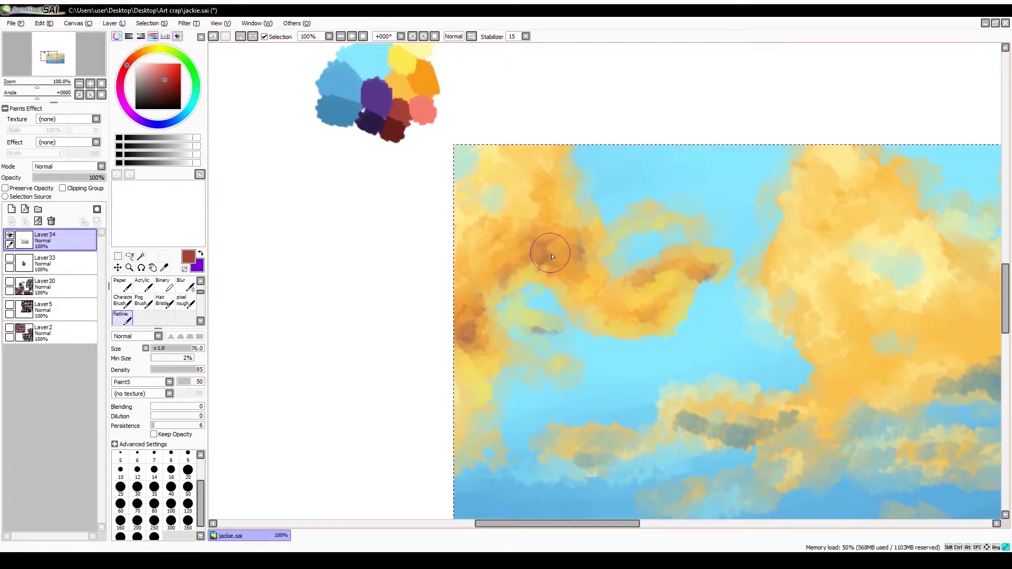
left_click(546, 256, "alt")
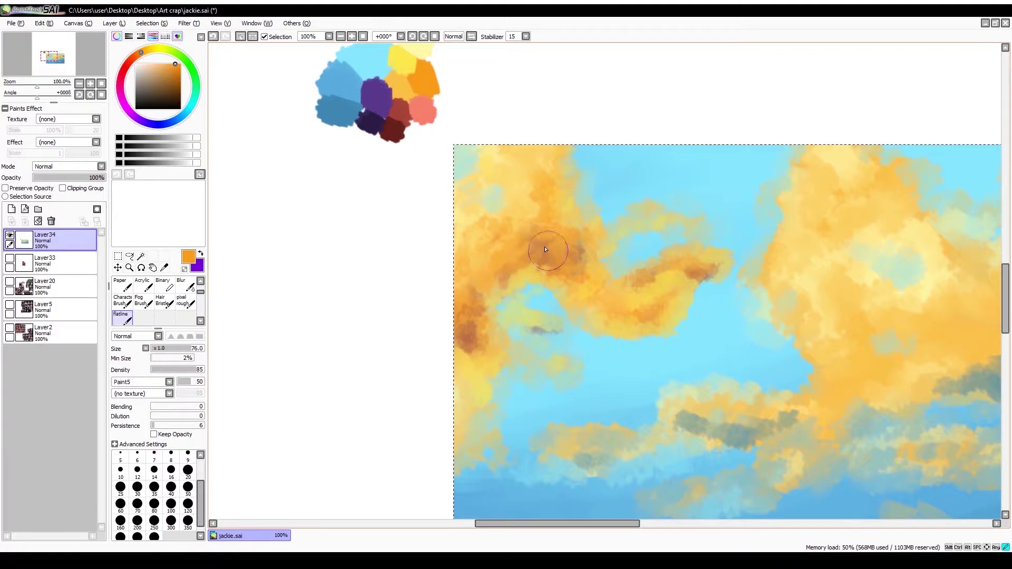
left_click(406, 67, "alt")
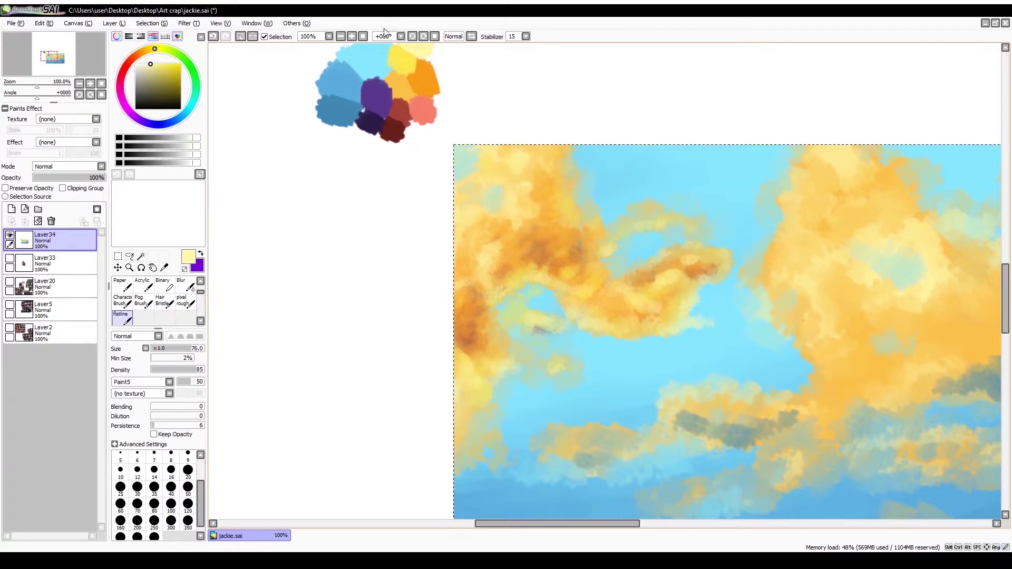
scroll(598, 316, "right", 5)
left_click(575, 283, "alt")
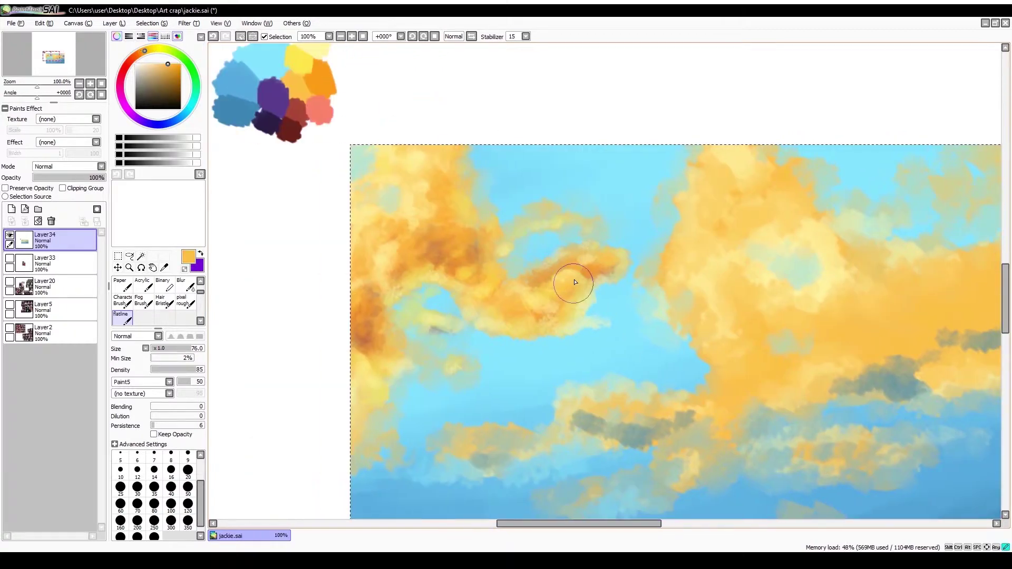
Step: Model the small curling cloud beside the left cloud with alternating pale-yellow and golden-yellow strokes at brush size 86
left_click(296, 76, "alt")
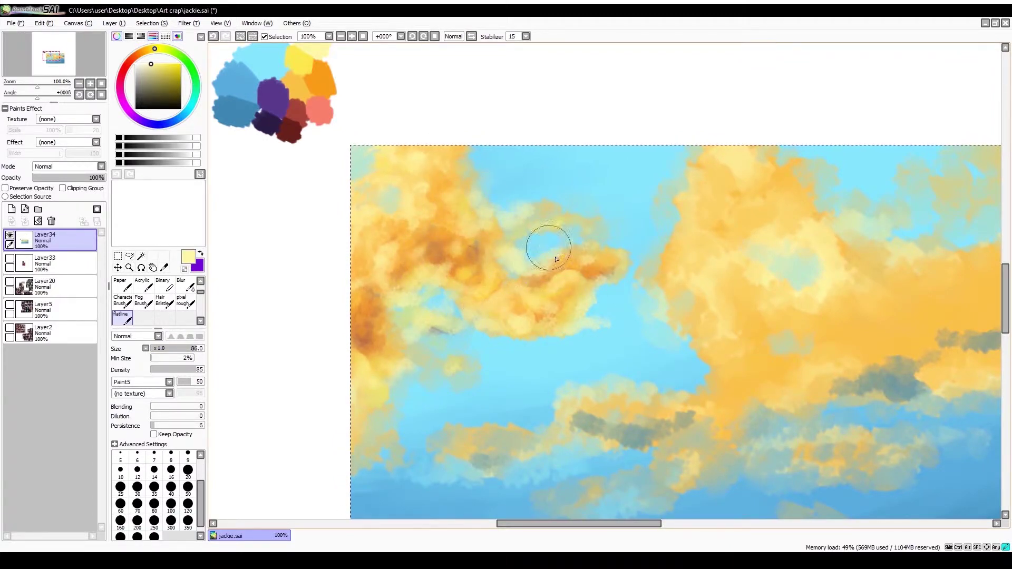
left_click(303, 86, "alt")
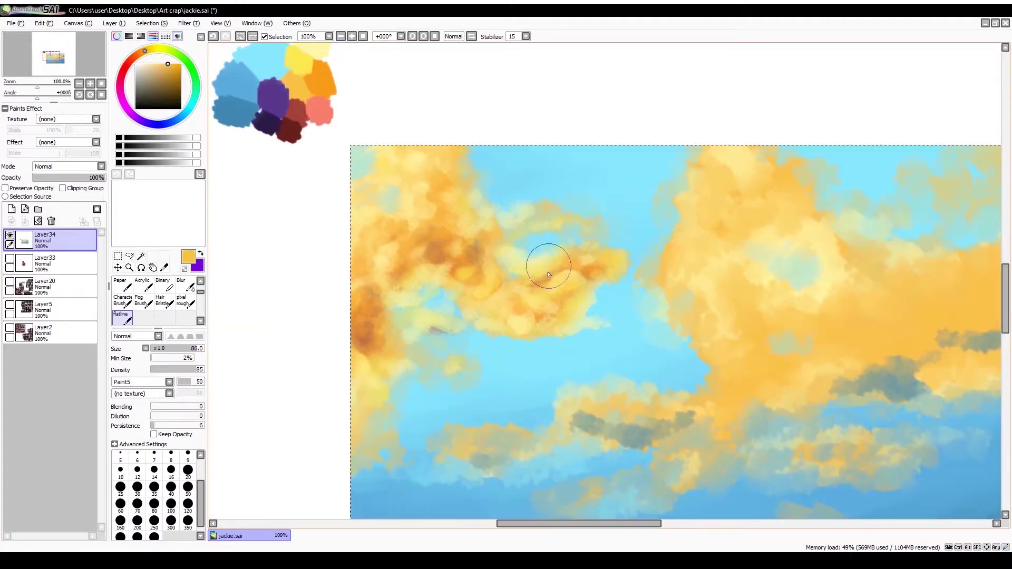
left_click(298, 59, "alt")
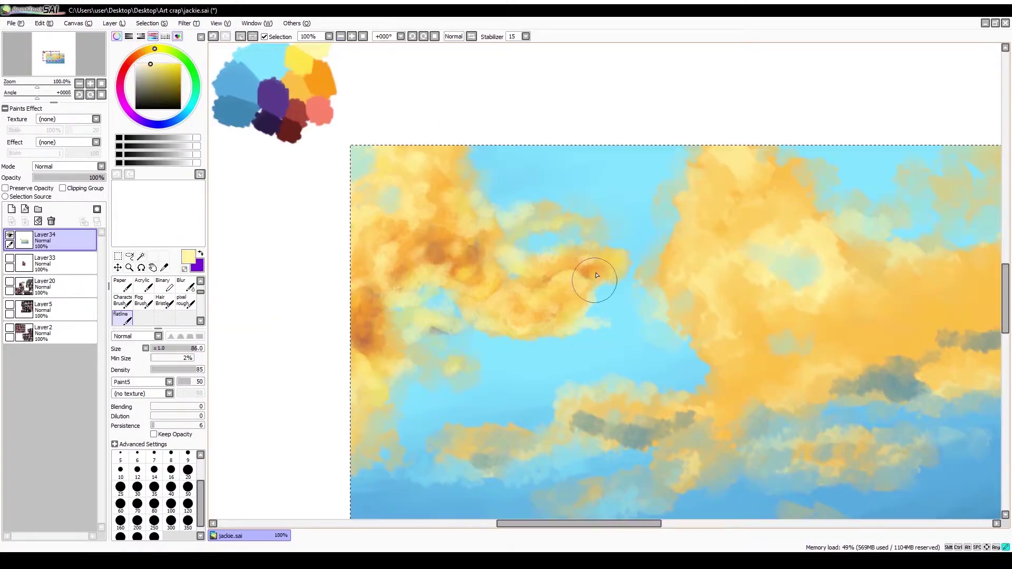
left_click(340, 36)
scroll(378, 106, "up", 3)
left_click(535, 251, "alt")
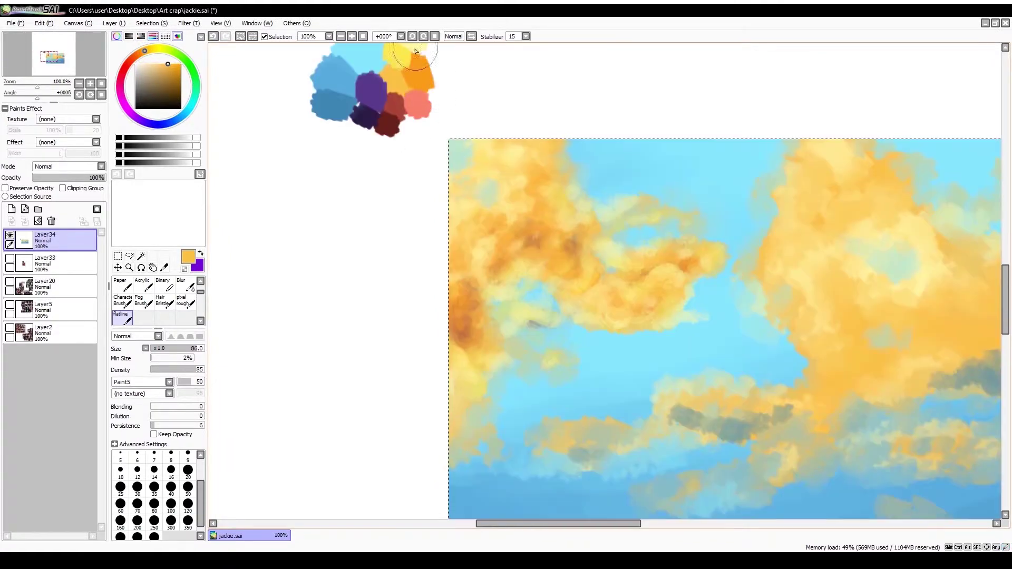
Step: Soften the left clouds with pale yellow at brush size 200, and blend their shadows with golden and bright yellow at size 97
left_click(401, 52, "alt")
left_click(137, 522)
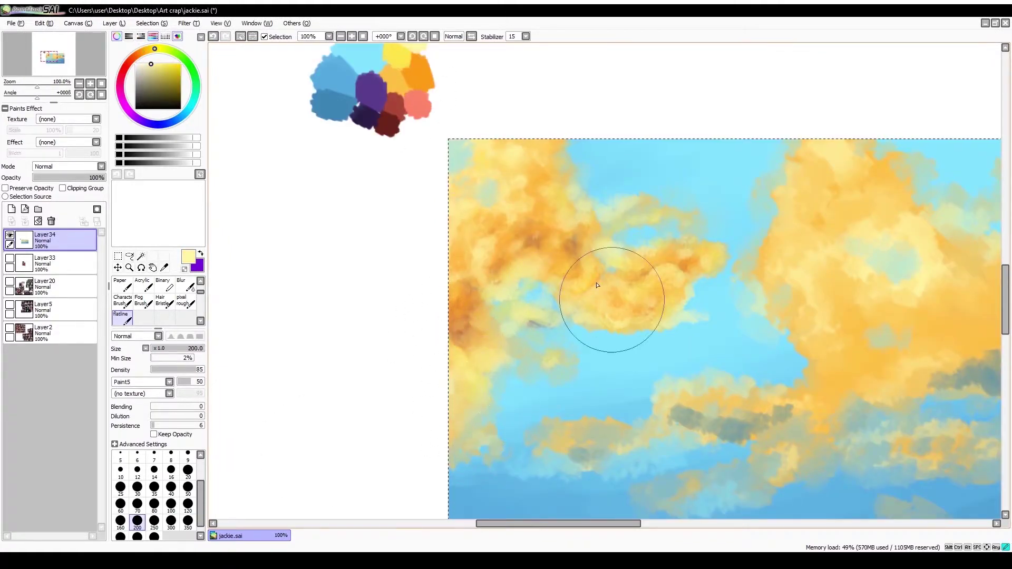
mouse_move(648, 269)
left_mouse_down()
mouse_move(684, 301)
mouse_move(696, 331)
left_mouse_up()
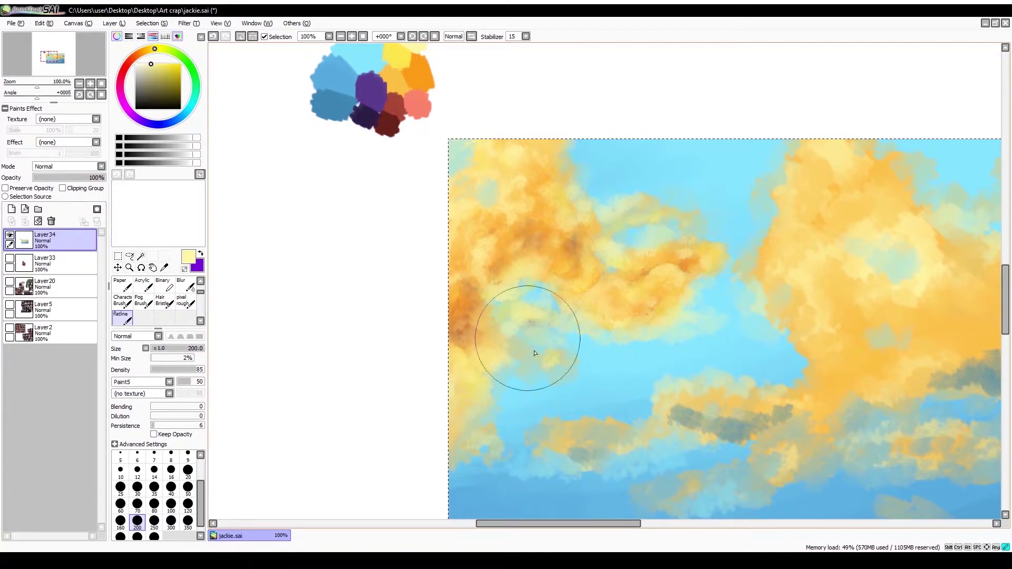
left_click_drag(559, 255, 413, 255)
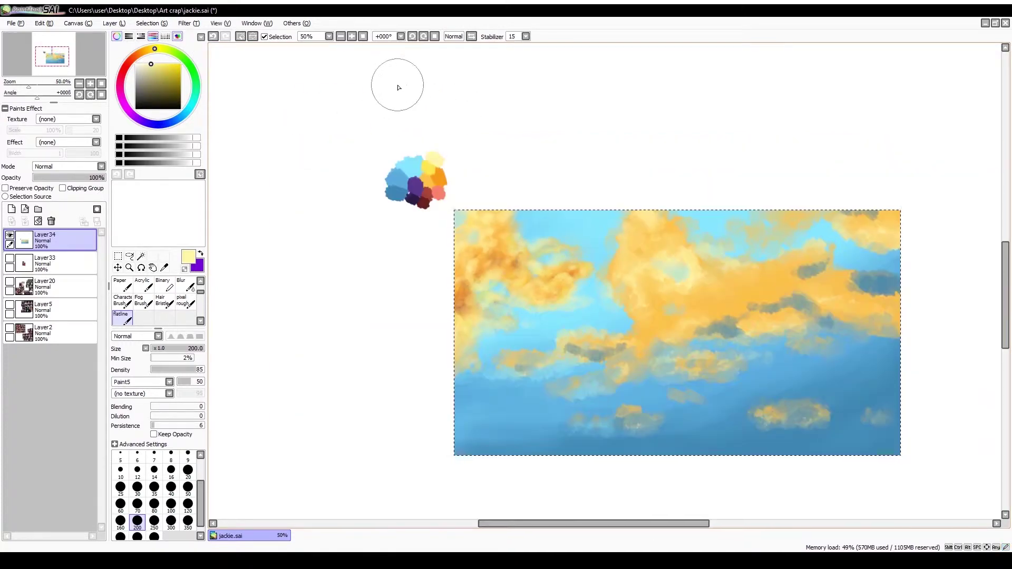
left_click(386, 241, "alt")
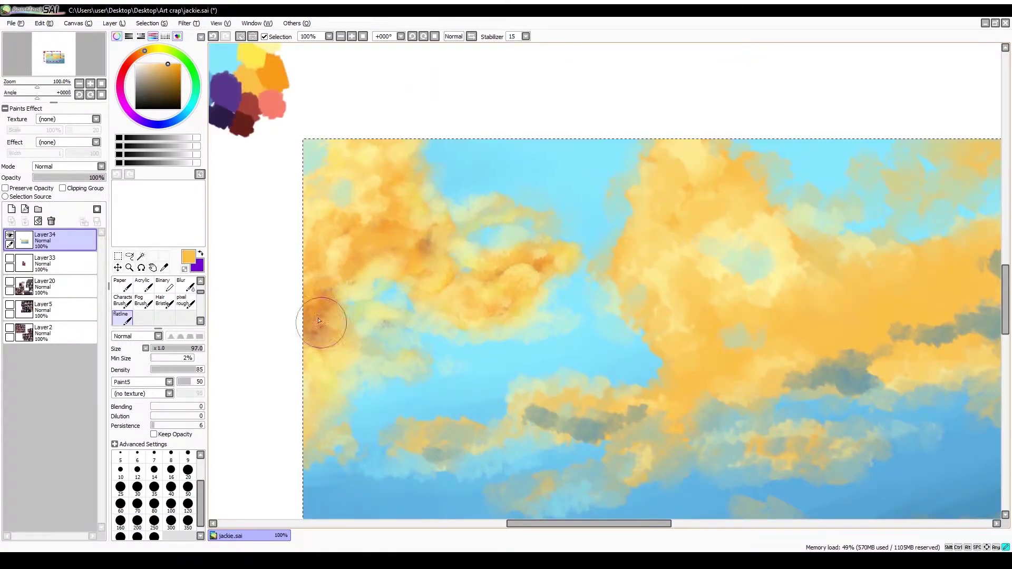
left_click(390, 227, "alt")
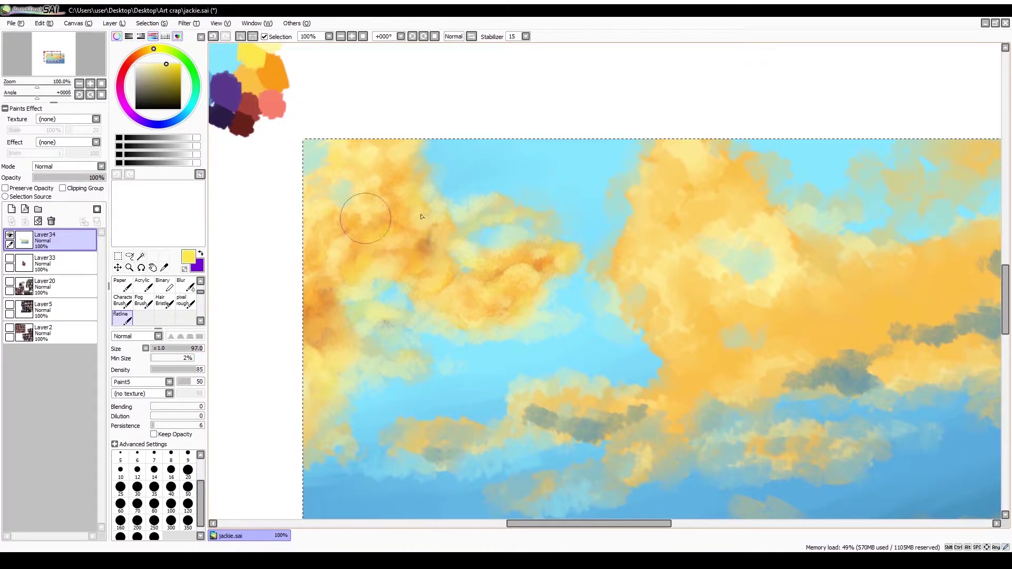
Step: Shade the large central cloud and its extension toward the canvas's right edge with deep orange at brush size 160
left_click_drag(616, 524, 629, 524)
mouse_move(639, 191)
left_mouse_down()
mouse_move(651, 290)
mouse_move(719, 205)
mouse_move(741, 363)
mouse_move(811, 314)
mouse_move(743, 288)
left_mouse_up()
scroll(579, 300, "right", 3)
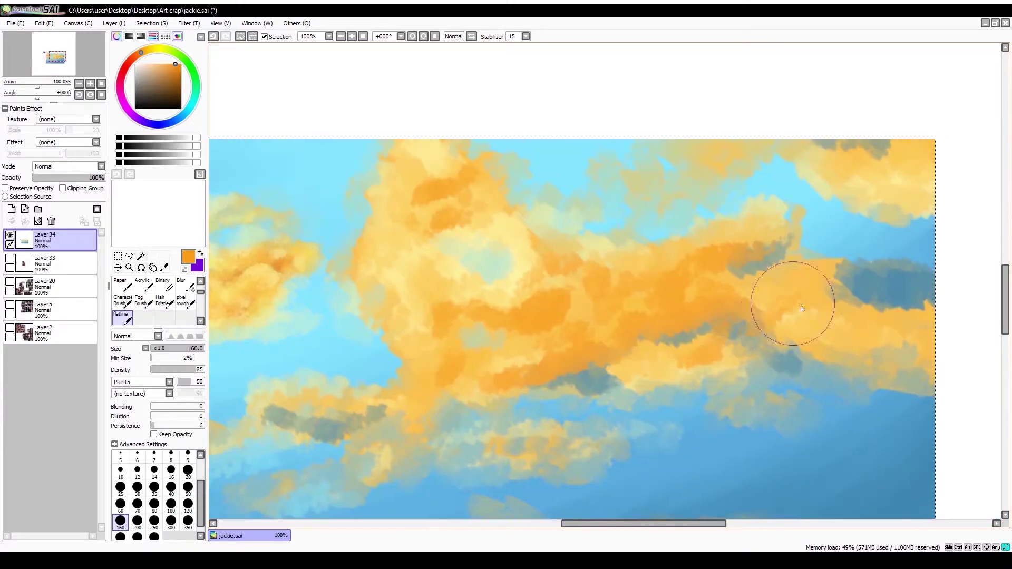
left_click_drag(722, 523, 662, 523)
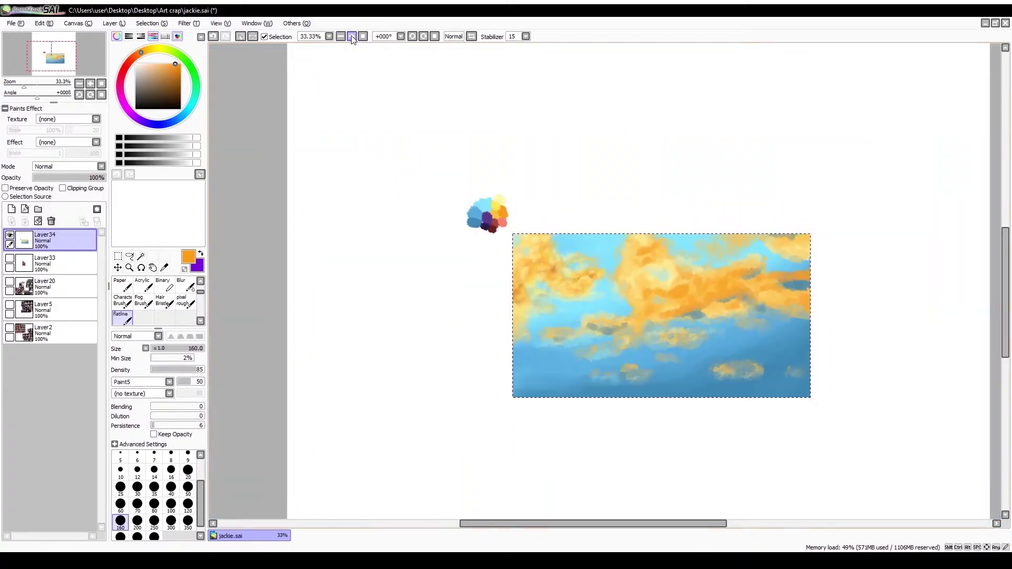
Step: Blend golden yellow into the central cloud at brush size 120, and add brick-red shadows to it and the clouds toward the right edge
key("bracketleft")
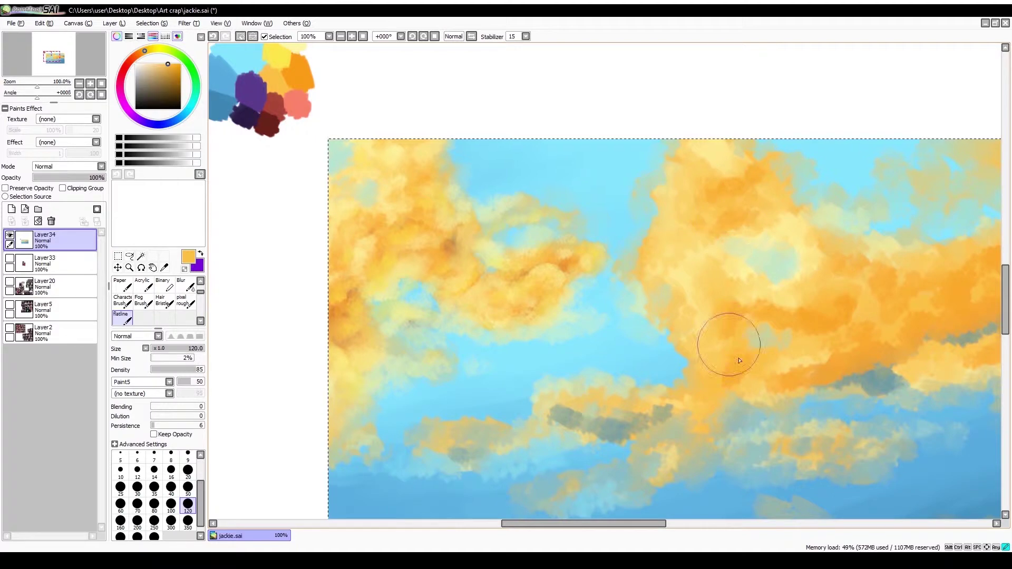
mouse_move(659, 253)
left_mouse_down()
mouse_move(699, 270)
mouse_move(666, 231)
left_mouse_up()
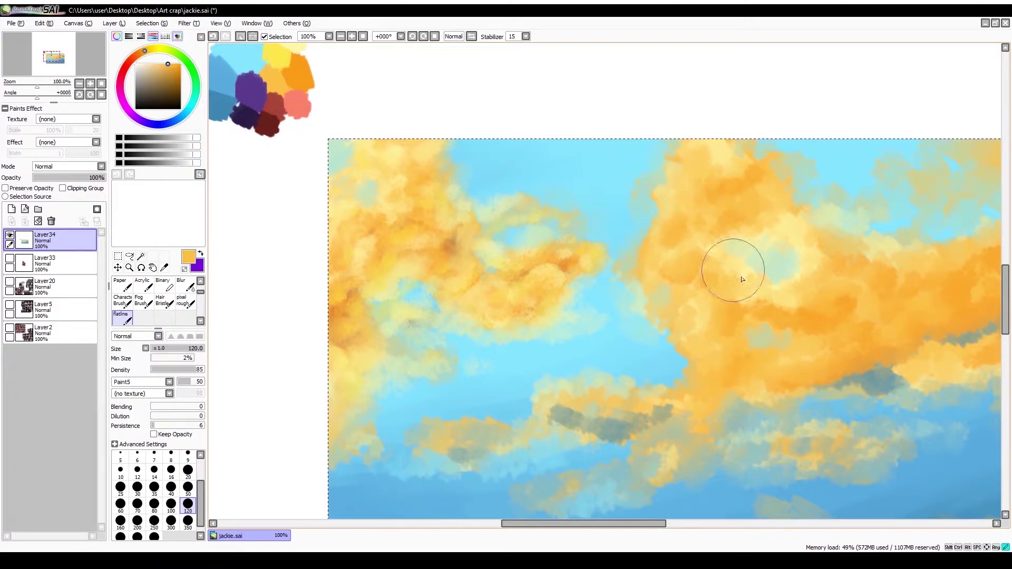
scroll(788, 315, "right", 4)
left_click(127, 65)
left_click(165, 80)
left_click_drag(682, 527, 707, 527)
left_click_drag(701, 316, 527, 385)
mouse_move(658, 332)
left_mouse_down()
mouse_move(688, 309)
mouse_move(745, 332)
left_mouse_up()
left_click_drag(822, 158, 839, 147)
left_click_drag(453, 185, 413, 226)
left_click_drag(558, 279, 553, 301)
Step: Blend the brick-red shadow near the top of the central cloud with sampled golden and orange tones, and brighten the area below with yellow
left_click_drag(670, 523, 643, 523)
left_click(685, 288, "alt")
left_click_drag(683, 284, 692, 295)
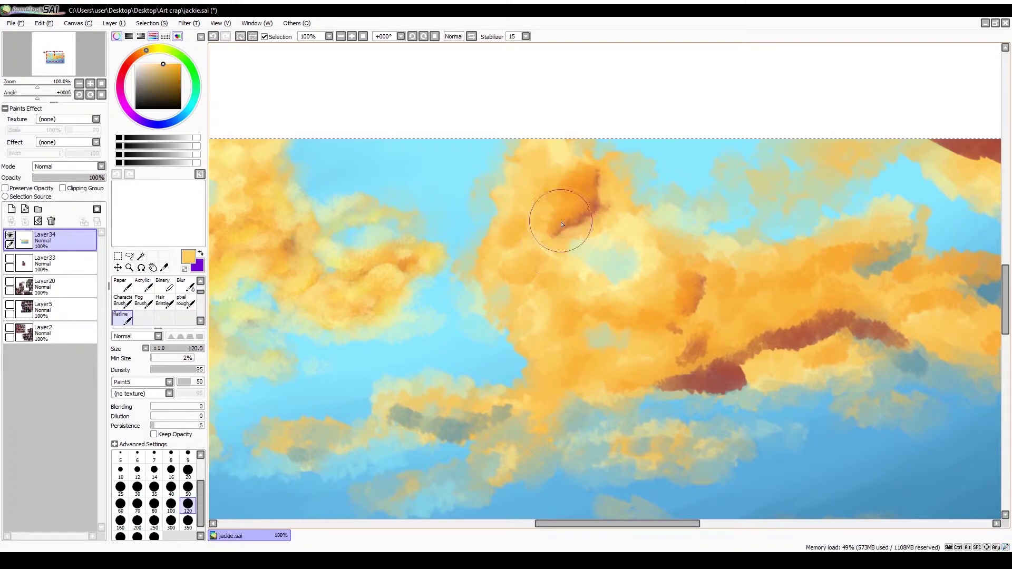
left_click_drag(622, 176, 774, 159)
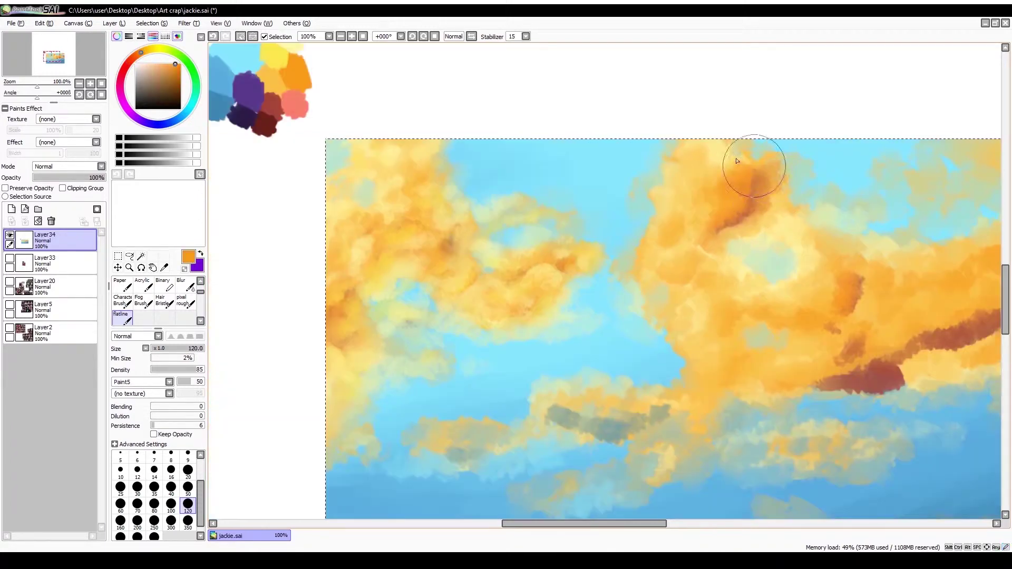
left_click(756, 185, "alt")
left_click_drag(722, 236, 752, 230)
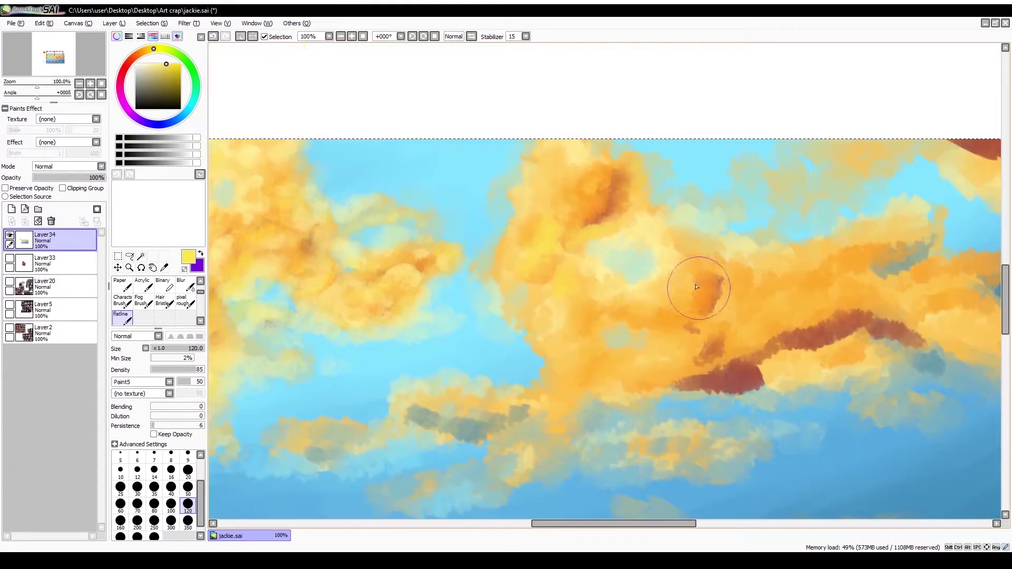
Step: Soften the brick-red shadows along the middle and underside of the central cloud with sampled orange and golden tones
scroll(693, 279, "right", 5)
left_click(711, 274, "alt")
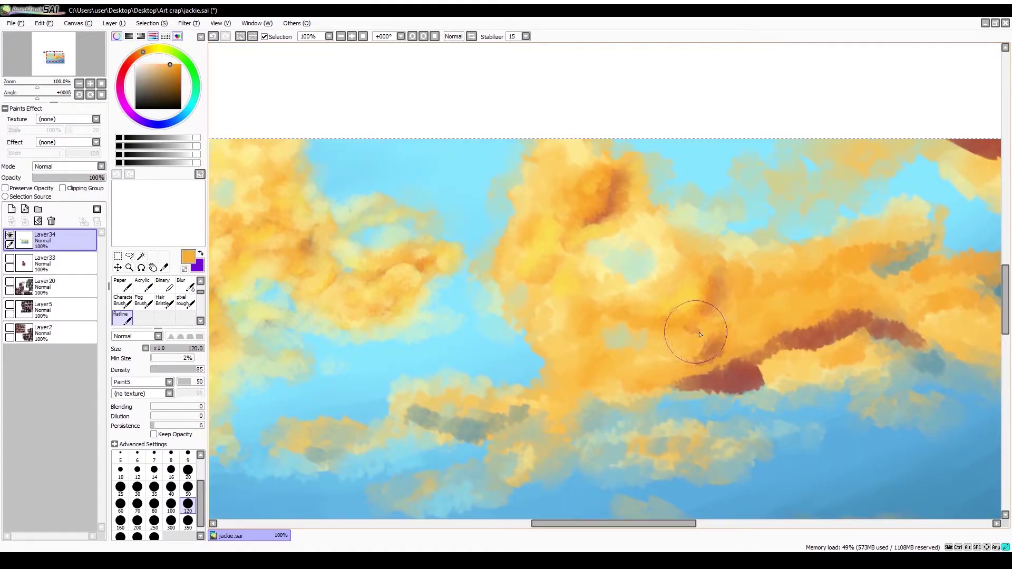
scroll(720, 347, "right", 2)
left_click(698, 378, "alt")
mouse_move(714, 349)
left_mouse_down()
mouse_move(818, 308)
mouse_move(707, 369)
mouse_move(673, 366)
left_mouse_up()
left_click(706, 368, "alt")
left_click(682, 369, "alt")
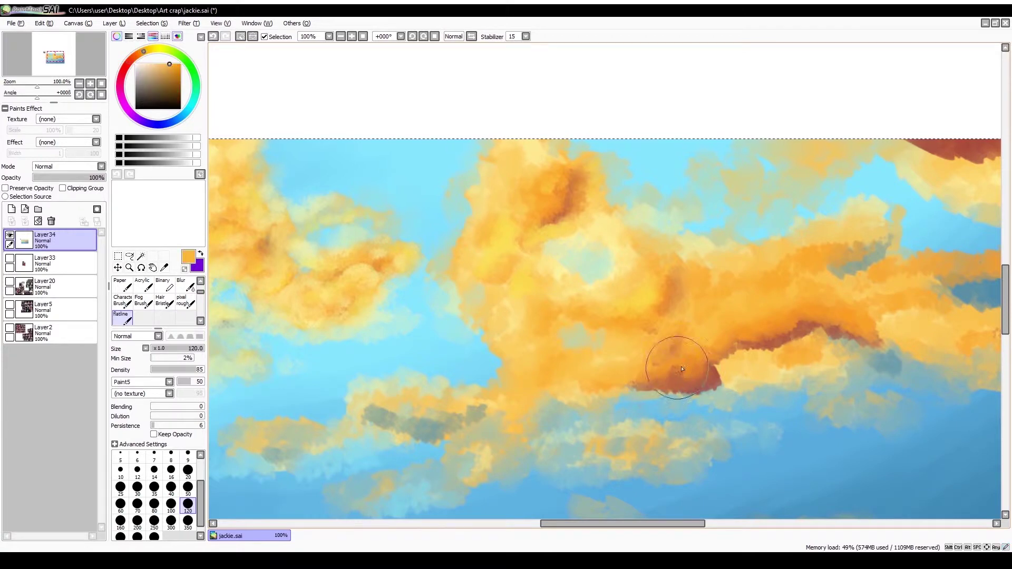
scroll(726, 390, "right", 2)
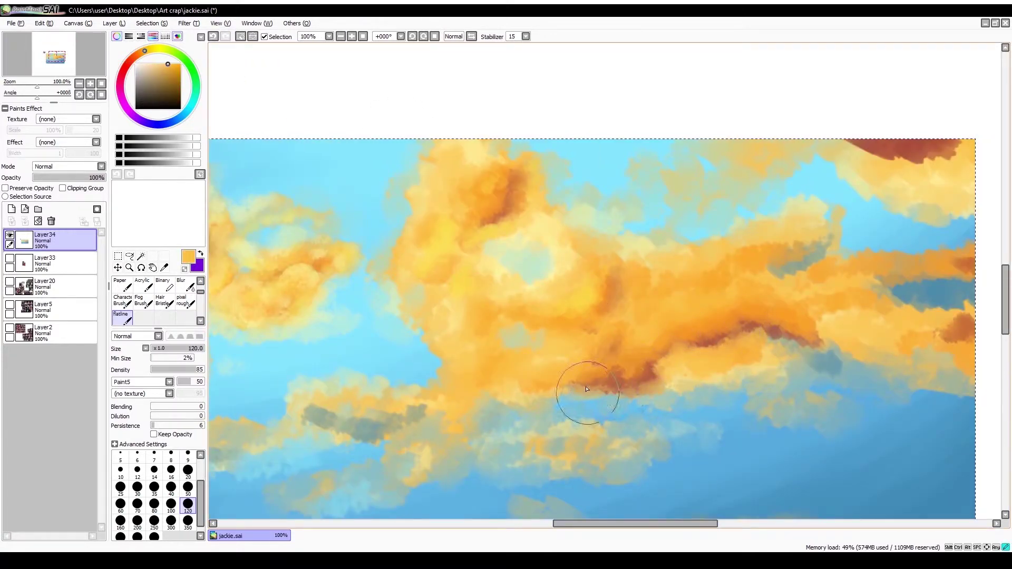
left_click(587, 389)
Step: Blend the long cloud's red shadows and its right end with sampled orange tones, enlarging the brush to 160 and breaking up the blue gap
left_click(758, 343, "alt")
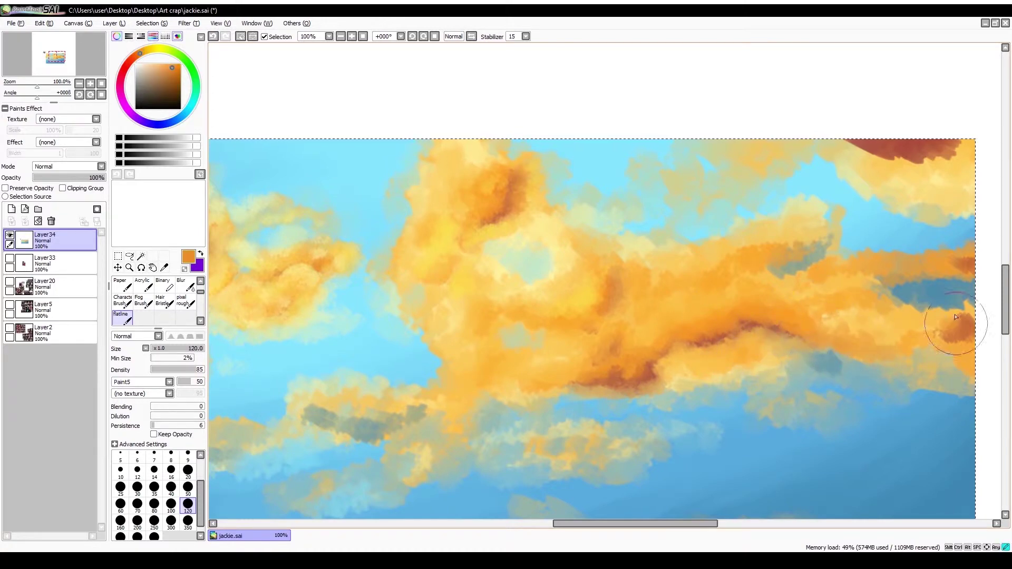
left_click(881, 316, "alt")
key("bracketright")
mouse_move(870, 282)
left_mouse_down()
mouse_move(899, 293)
mouse_move(929, 254)
left_mouse_up()
left_click(481, 180, "alt")
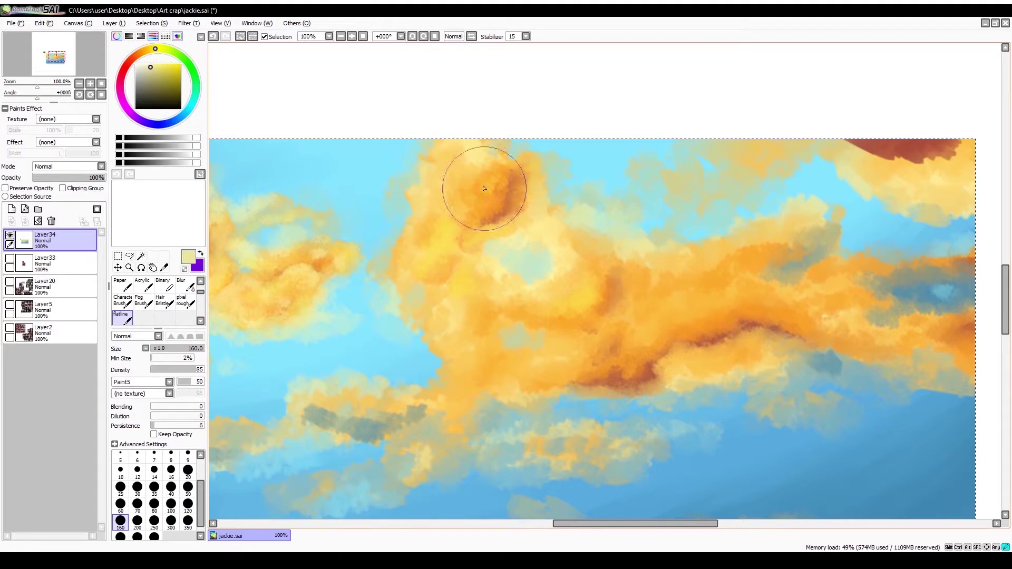
Step: Work orange tones into the top-right cloud's red shadow, and soften the grey-green shadow of the small cloud beneath the central one
scroll(446, 105, "down", 4)
scroll(685, 346, "up", 3)
left_click(822, 200, "alt")
mouse_move(843, 181)
left_mouse_down()
mouse_move(876, 165)
mouse_move(840, 188)
left_mouse_up()
left_click(831, 215, "alt")
left_click(429, 392, "alt")
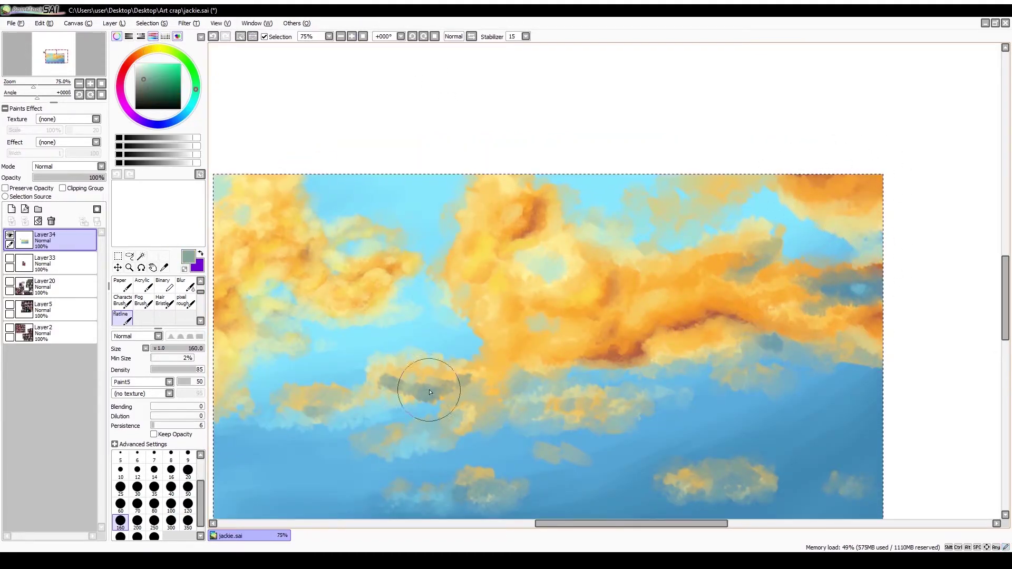
Step: Paint small dark-purple clouds low in the sky near the selection's lower edge, using the dark purple from the palette
scroll(413, 86, "down", 3)
left_click(450, 234, "alt")
scroll(695, 242, "up", 3)
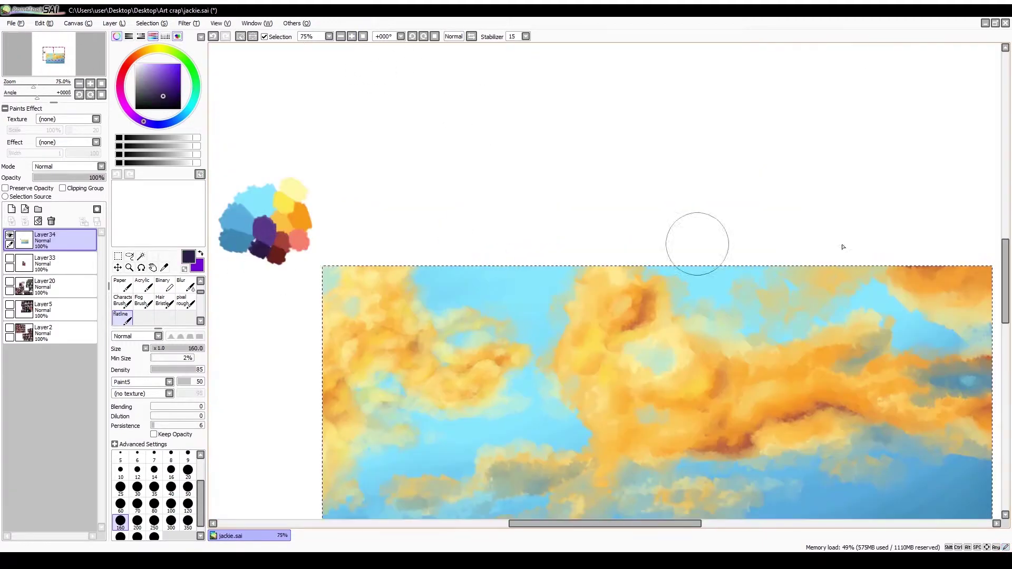
left_click_drag(888, 375, 908, 380)
left_click_drag(649, 377, 674, 381)
left_click_drag(696, 374, 732, 375)
Step: Add coral-pink undersides to the small dark-purple clouds at brush size 50, using the palette's coral
scroll(685, 380, "up", 3)
left_click(302, 142, "alt")
scroll(302, 142, "down", 3)
left_click(188, 487)
left_click_drag(422, 399, 451, 401)
left_click_drag(649, 403, 727, 399)
left_click_drag(874, 400, 912, 399)
scroll(912, 398, "down", 3)
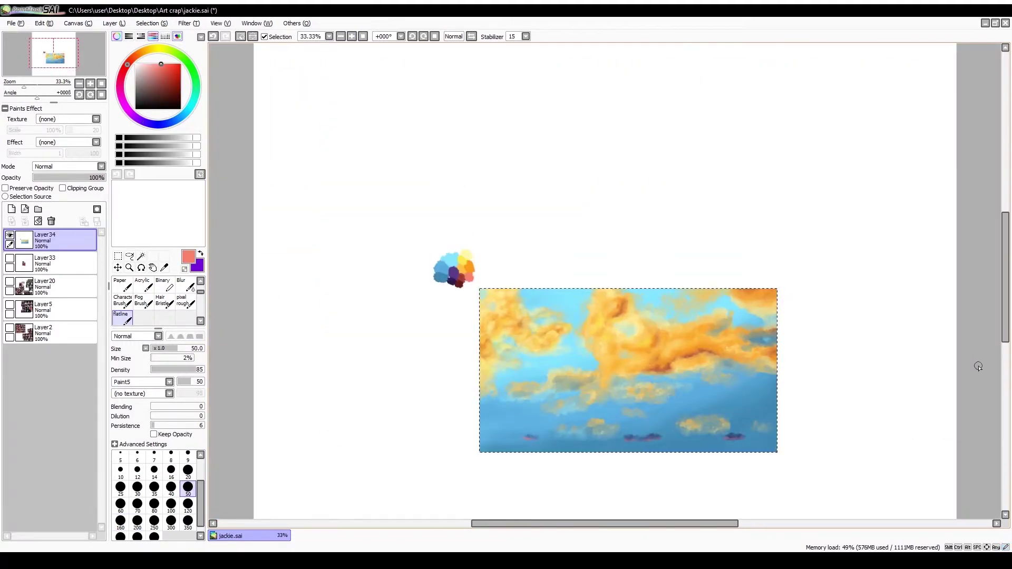
Step: Highlight the small lower clouds with the palette's bright yellow at brush size 100, checking the composition in a mirrored view
scroll(975, 366, "up", 3)
left_click(289, 243, "alt")
key("bracketright")
key("bracketright")
key("bracketright")
key("bracketright")
scroll(788, 208, "down", 3)
key("h")
key("h")
scroll(485, 145, "up", 3)
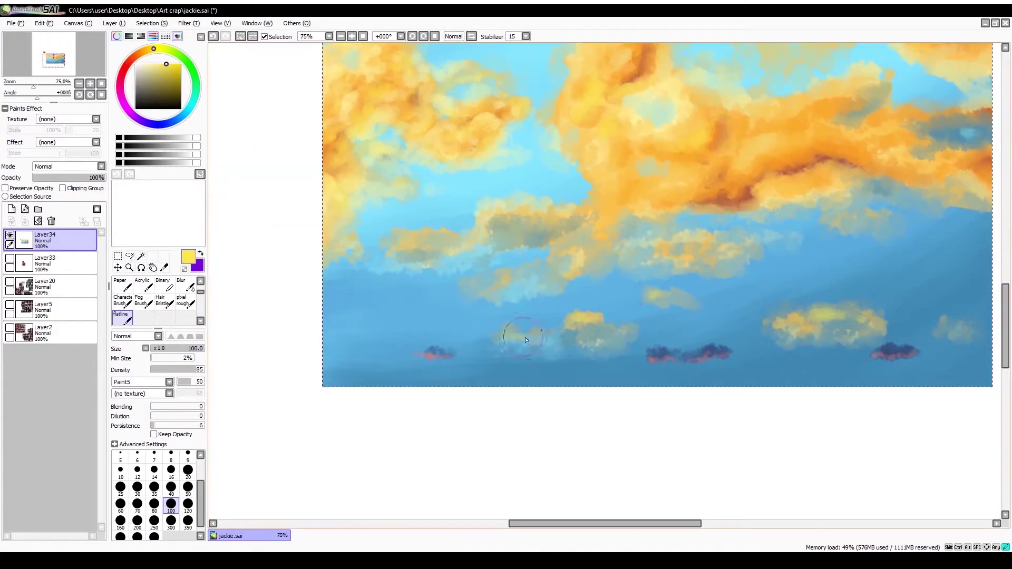
Step: Add faint dark-blue cloud wisps to the lower sky at brush size 100, and check the painting in a mirrored view
scroll(501, 339, "down", 3)
left_click(484, 180, "alt")
scroll(484, 181, "up", 3)
scroll(444, 70, "down", 3)
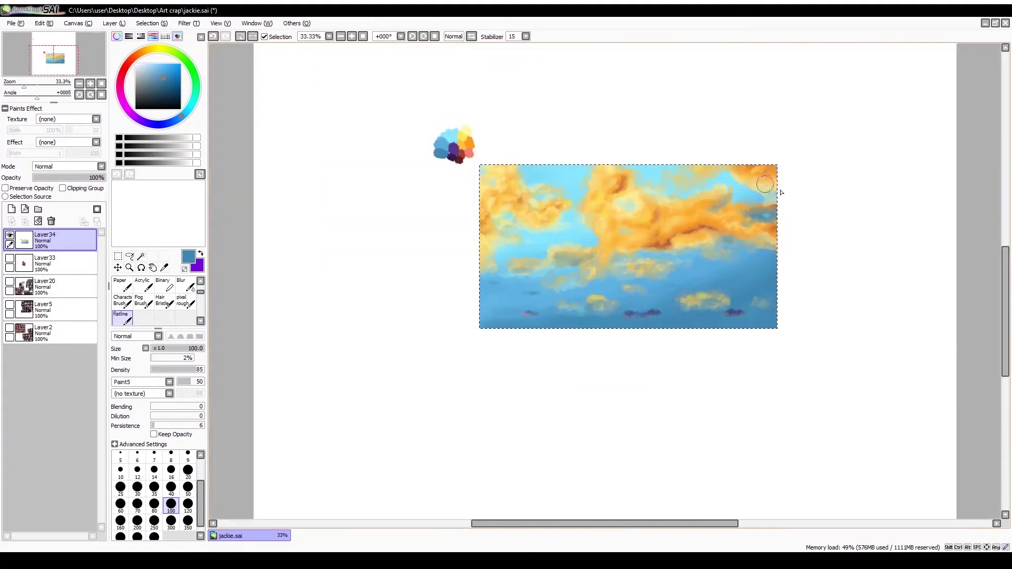
scroll(943, 357, "up", 2)
key("h")
key("h")
scroll(944, 357, "up", 3)
scroll(1003, 357, "down", 3)
Step: Draw a flock of tiny dark-purple birds on a new layer with the Pencil at size 10, and merge it into the sky layer
left_click(264, 160, "alt")
scroll(264, 160, "up", 4)
key("ctrl+shift+n")
key("n")
left_click_drag(737, 324, 745, 316)
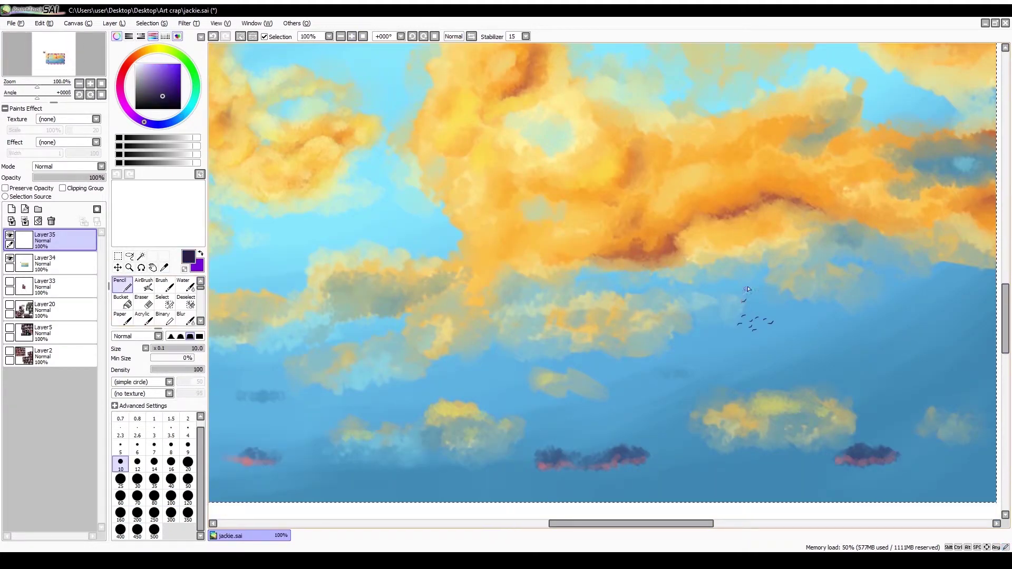
left_click_drag(466, 199, 473, 198)
left_click_drag(556, 245, 563, 244)
left_click_drag(570, 245, 577, 243)
scroll(382, 50, "down", 2)
scroll(681, 281, "up", 2)
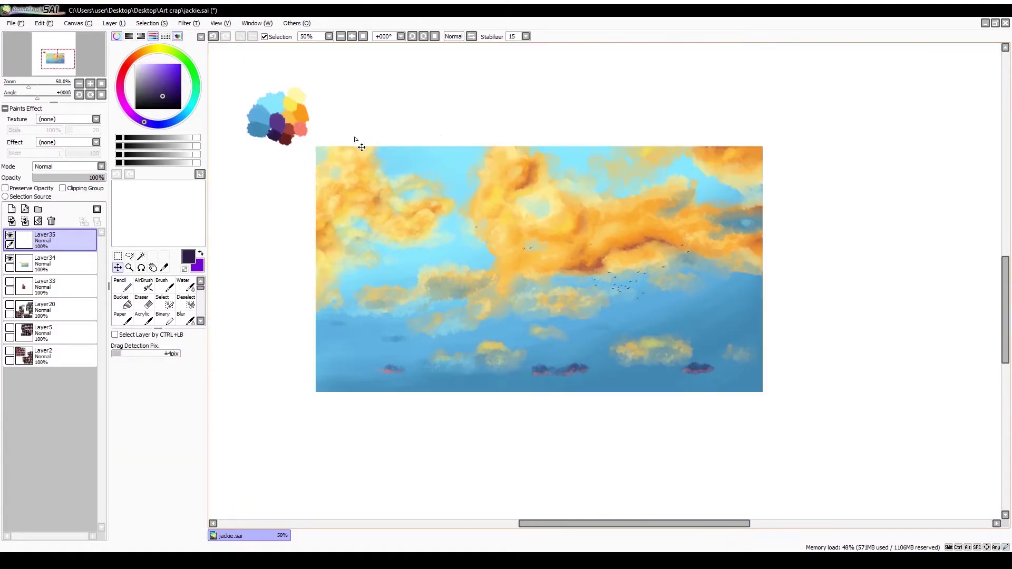
scroll(354, 140, "up", 1)
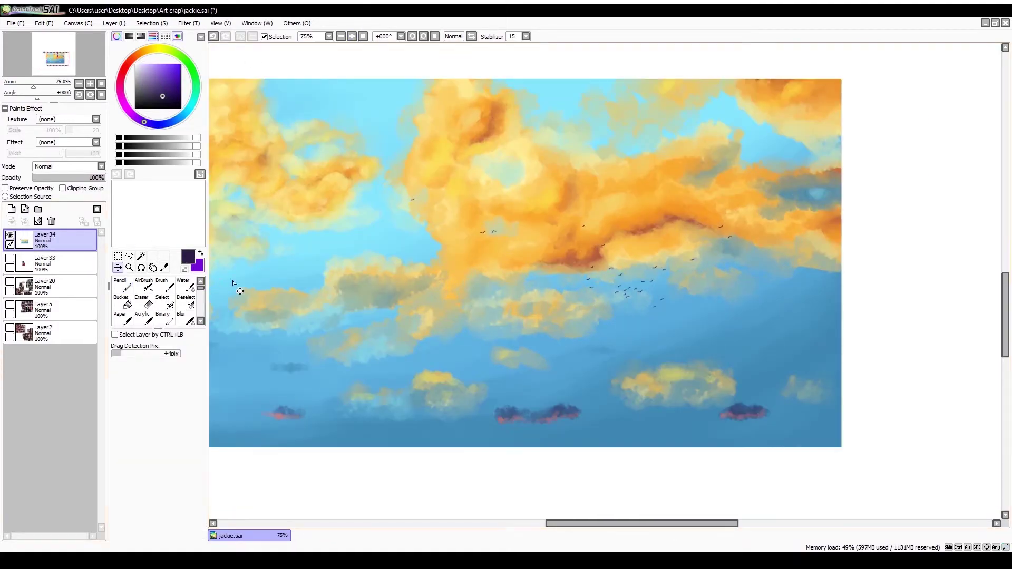
Step: Airbrush a golden glow and a violet lower-sky tint at size 500 on a new clipped Lumi & Shade layer, and set its opacity to 23%
left_click(362, 36)
left_click(604, 199, "alt")
scroll(604, 199, "down", 2)
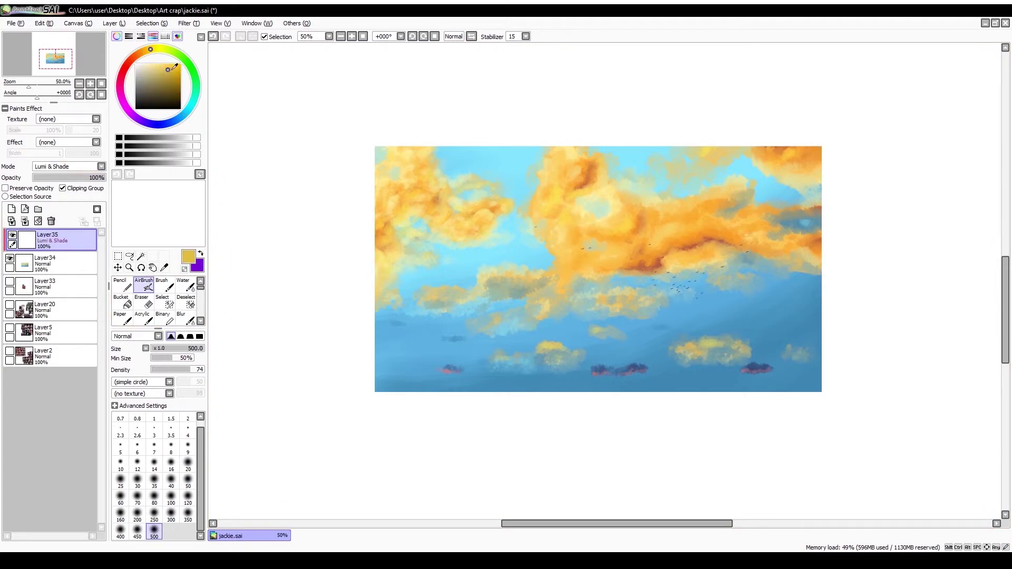
left_click_drag(401, 221, 463, 255)
left_click_drag(632, 316, 822, 327)
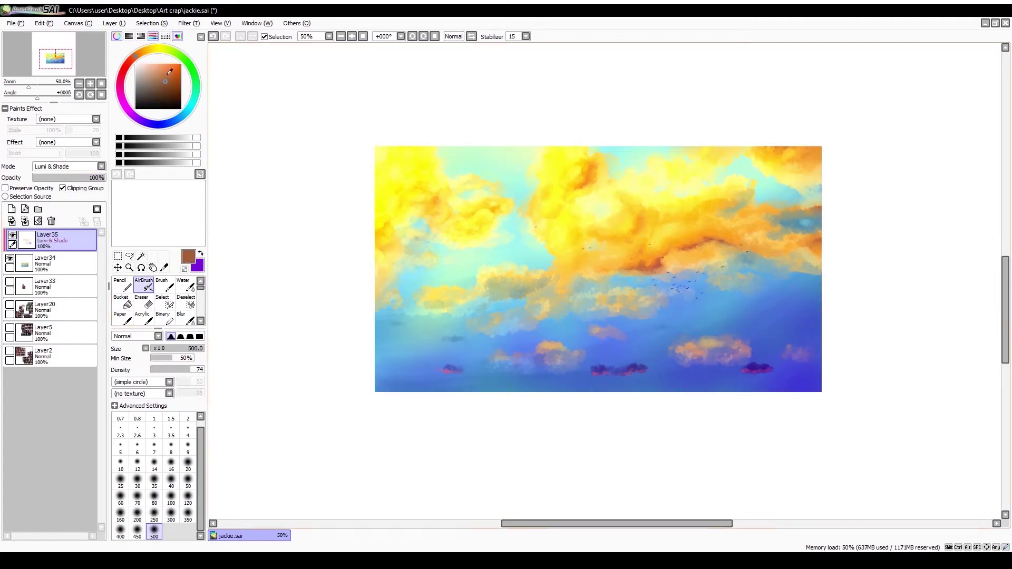
left_click_drag(103, 178, 49, 177)
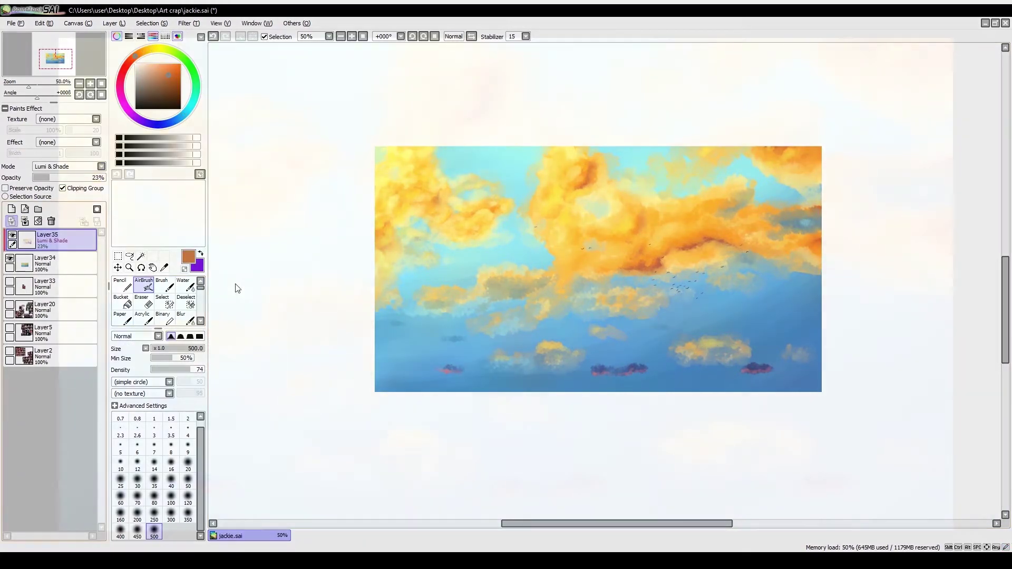